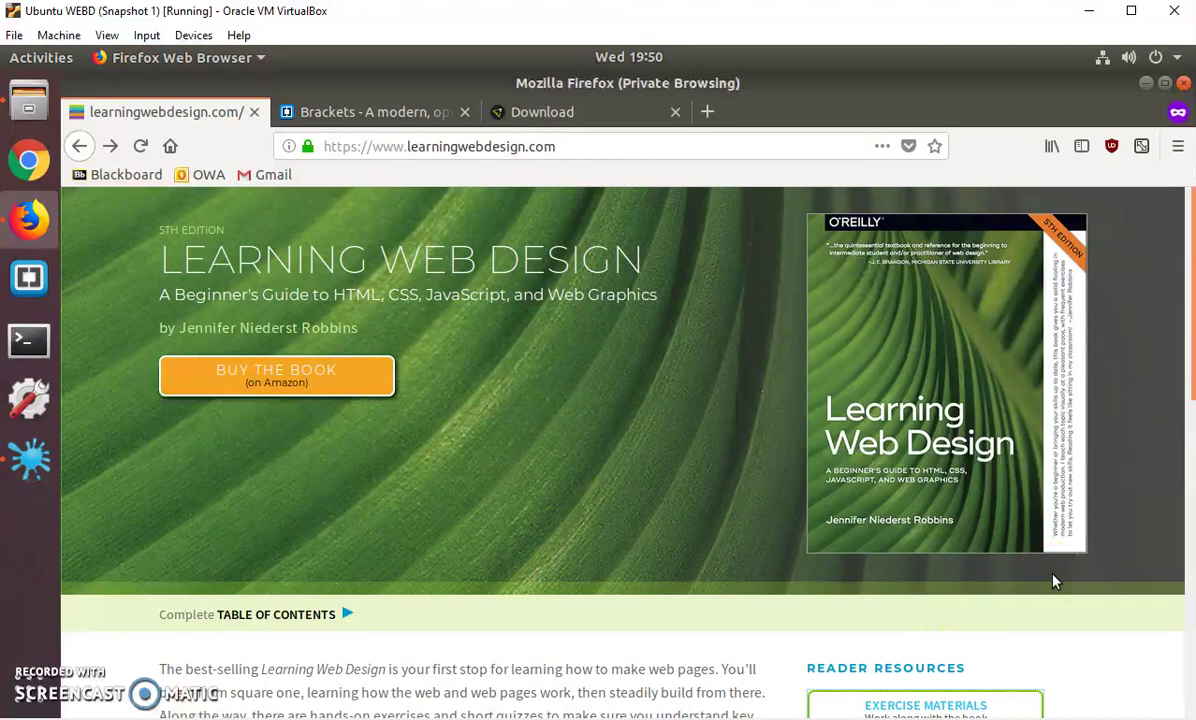
# - Open the textbook site's Exercise Materials page to find LWD5e_materials.zip, and minimize the browser window
pyautogui.scroll(-2, 1053, 579)
pyautogui.scroll(-4, 1053, 579)
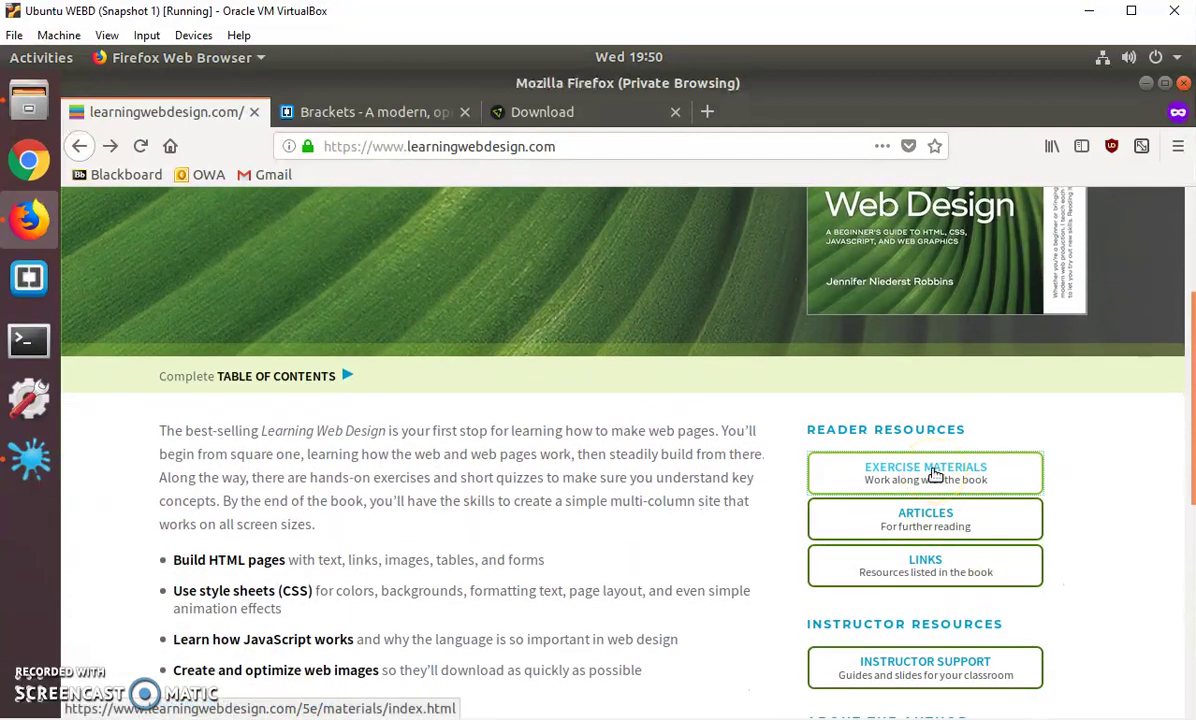
pyautogui.click(933, 474)
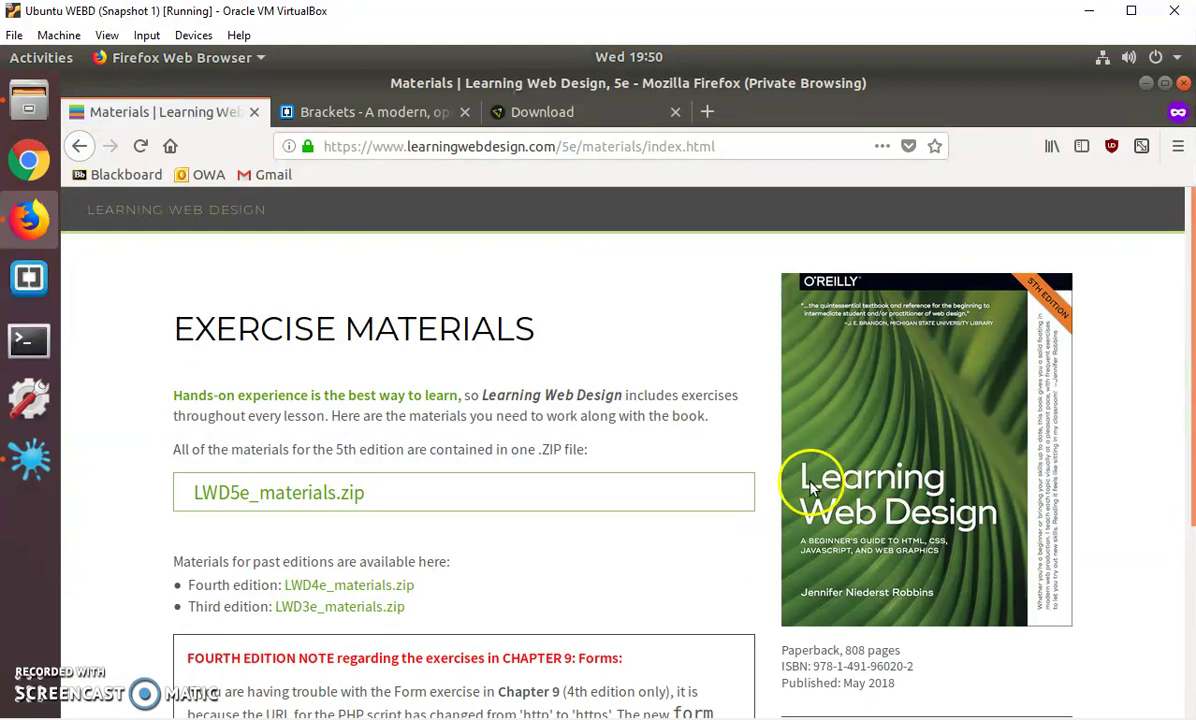
pyautogui.click(390, 500)
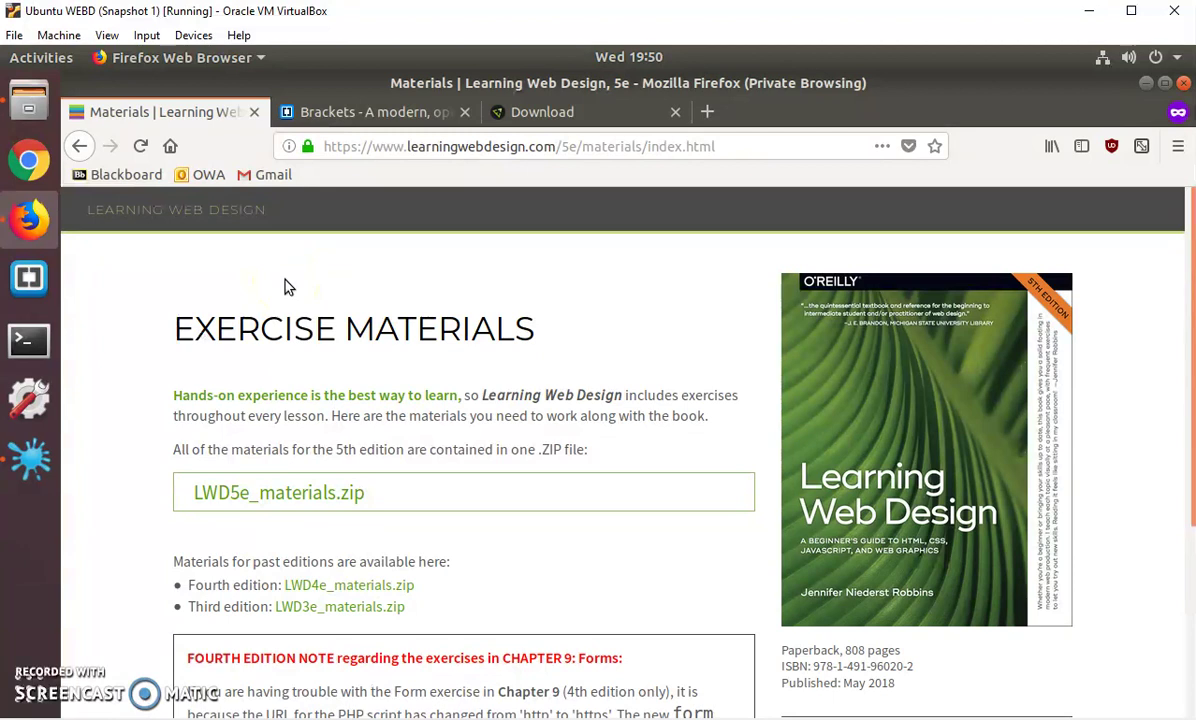
pyautogui.click(287, 114)
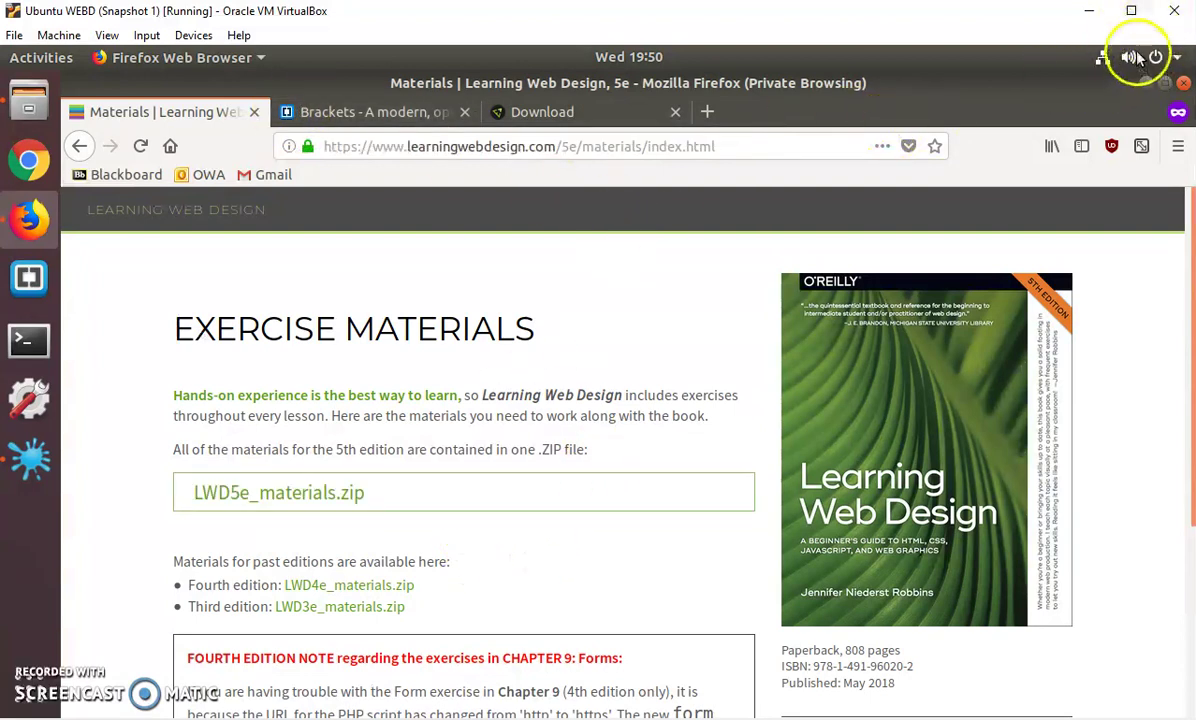
pyautogui.click(1147, 84)
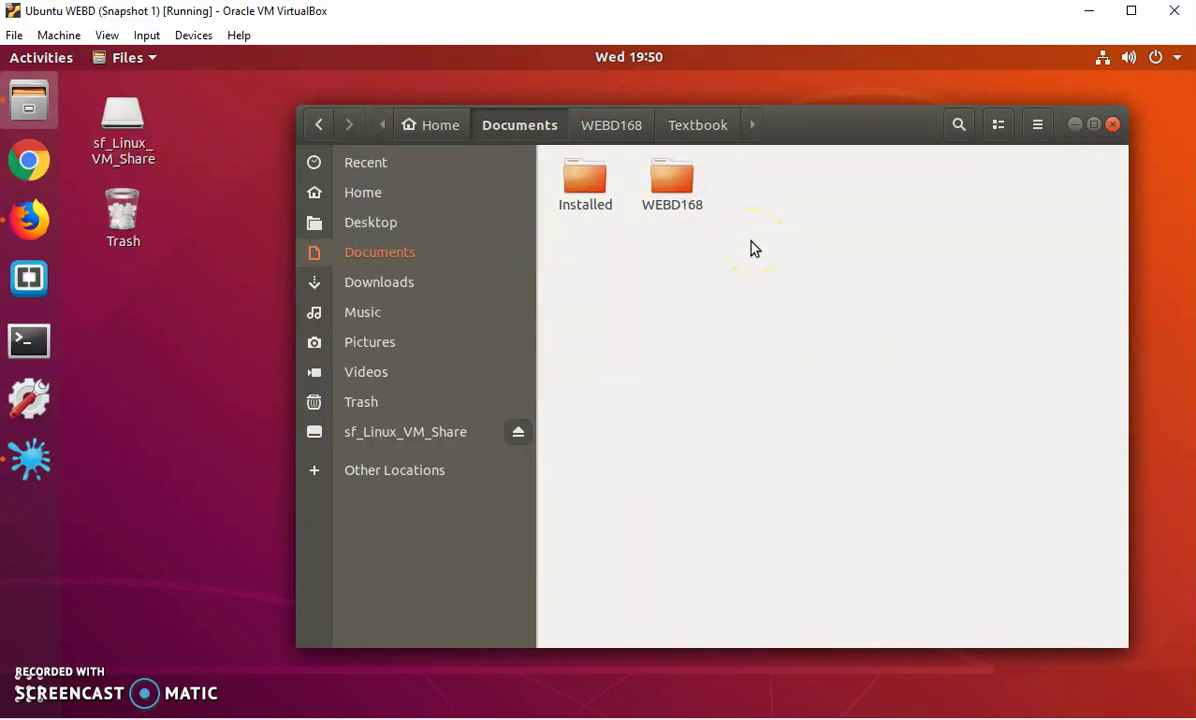
# - Open the Textbook folder inside the WEBD168 folder in Documents
pyautogui.click(782, 252)
pyautogui.click(799, 346)
pyautogui.click(867, 362)
pyautogui.doubleClick(673, 192)
pyautogui.click(609, 185)
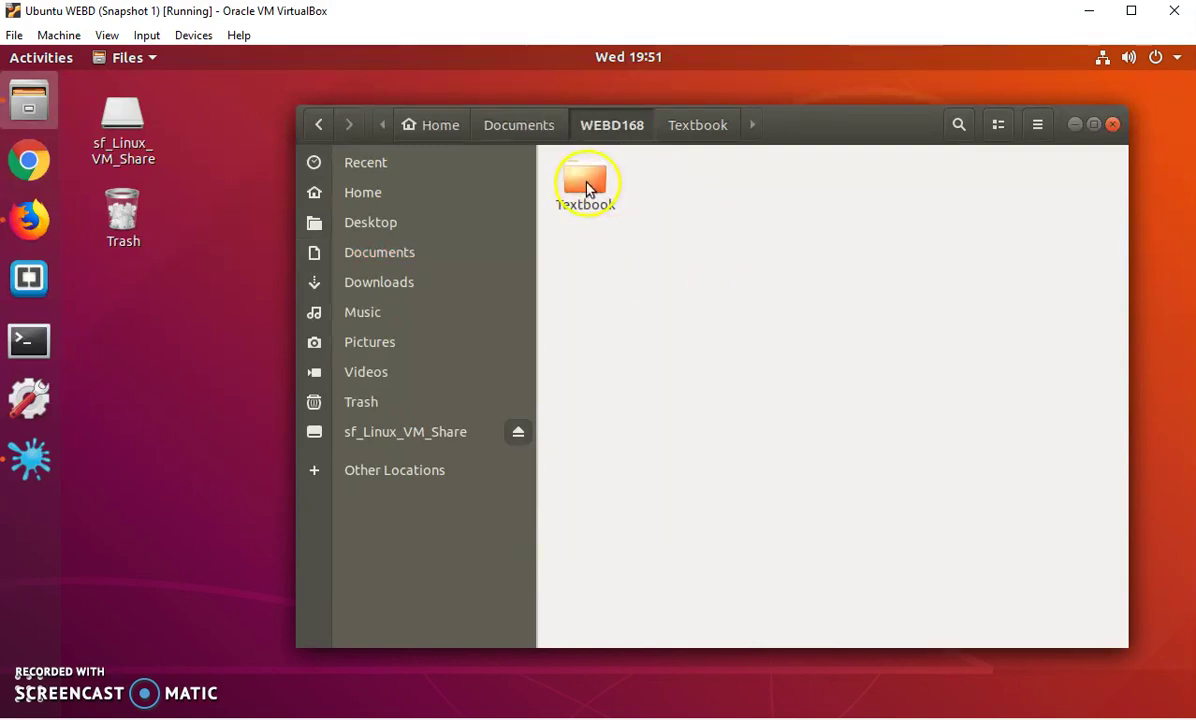
pyautogui.doubleClick(600, 184)
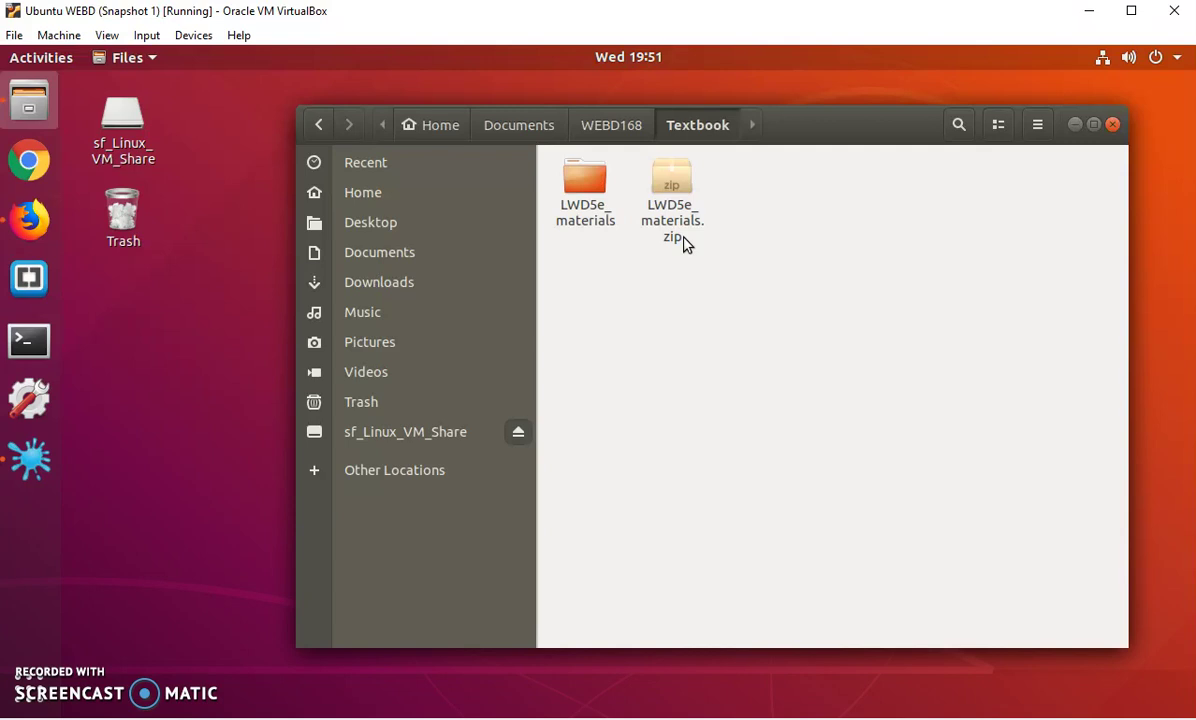
# - Open the extracted LWD5e_materials folder and its LWD5_materials subfolder
pyautogui.click(652, 207)
pyautogui.click(586, 178)
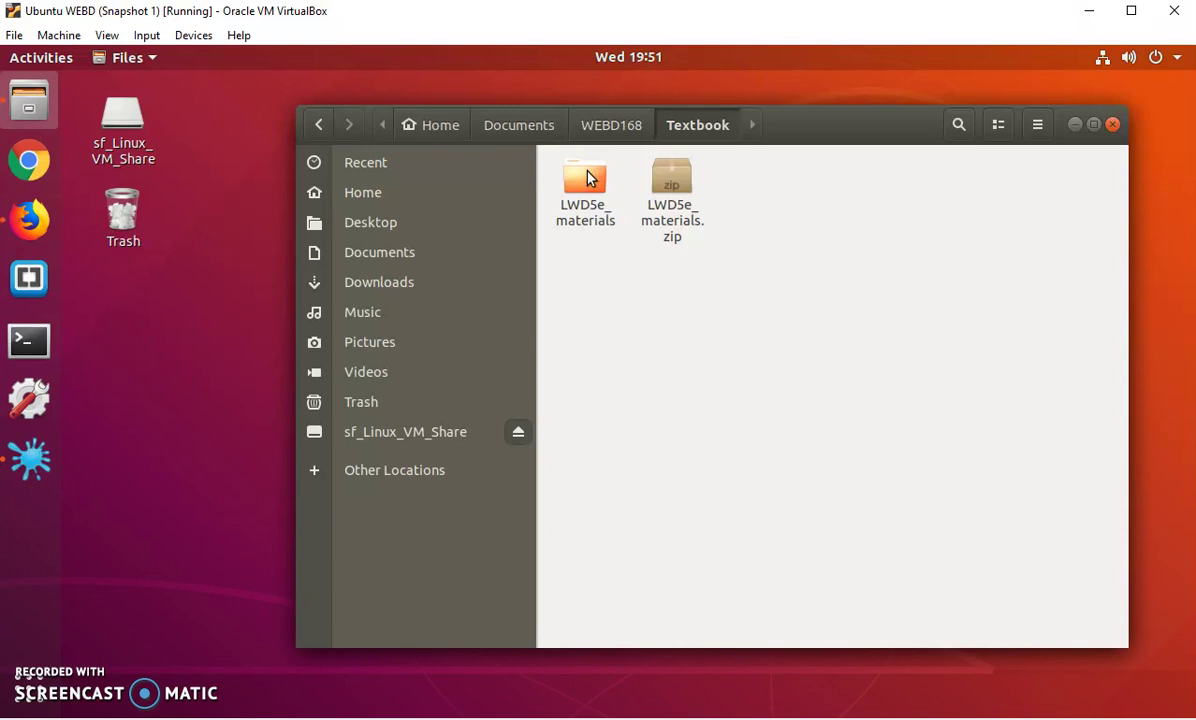
pyautogui.doubleClick(588, 178)
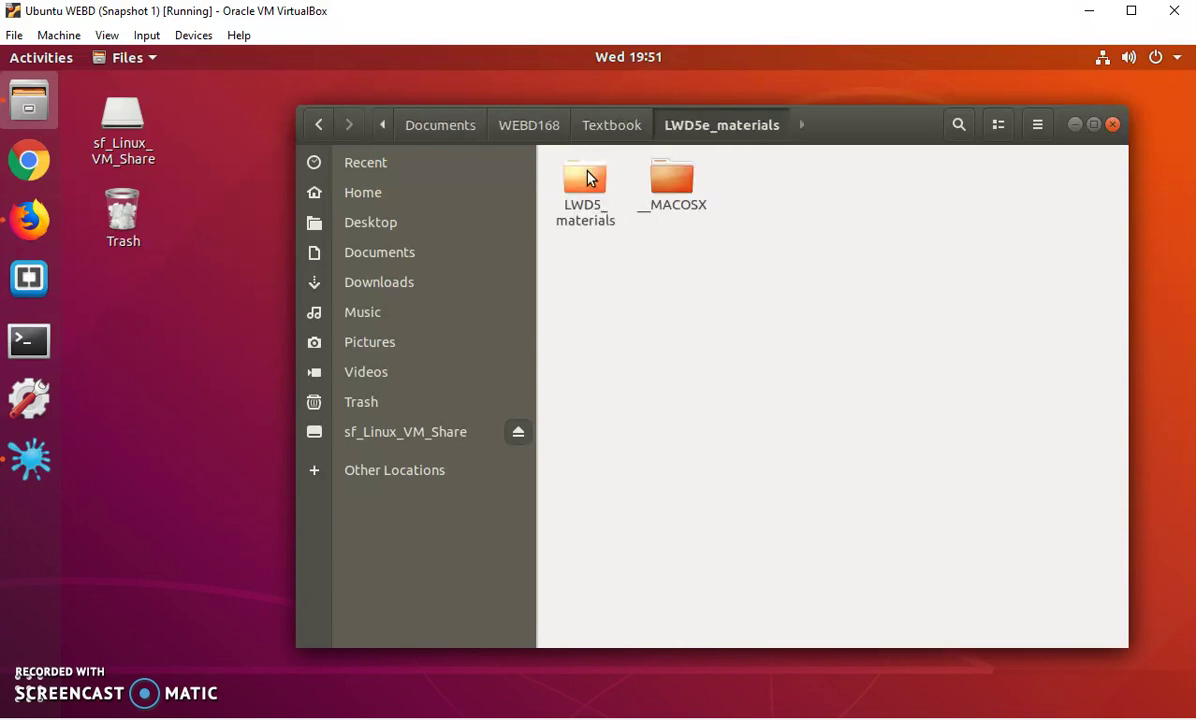
pyautogui.click(619, 277)
pyautogui.click(598, 214)
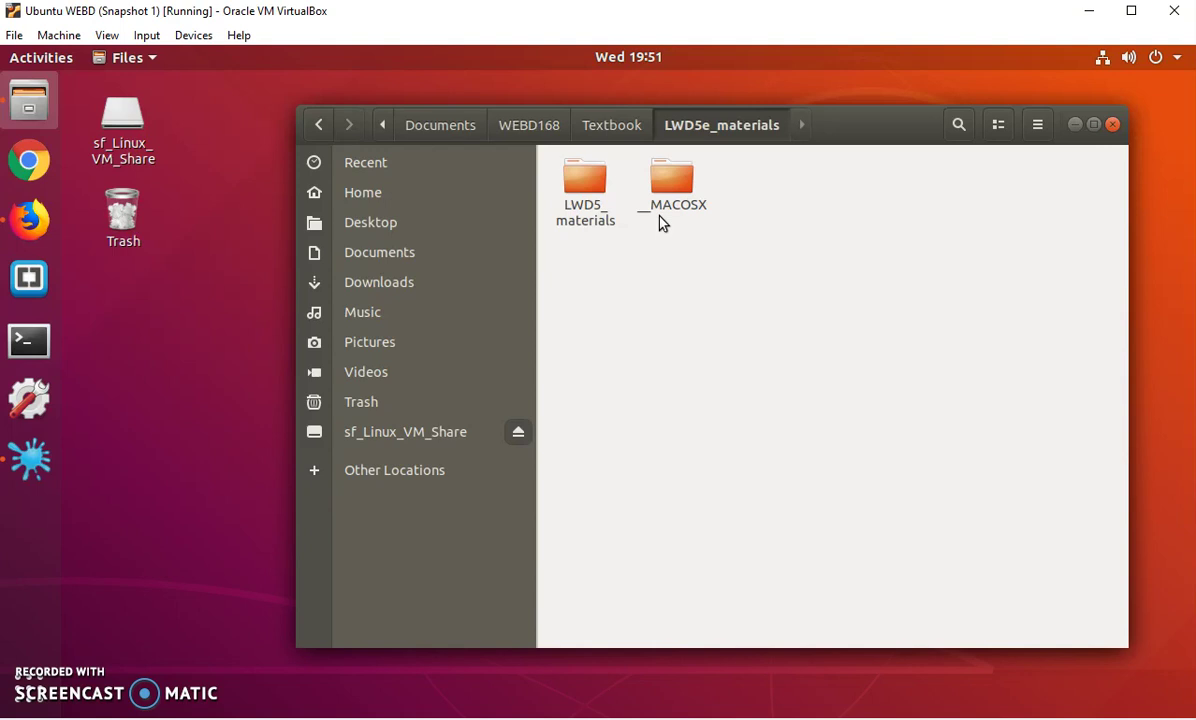
pyautogui.doubleClick(590, 180)
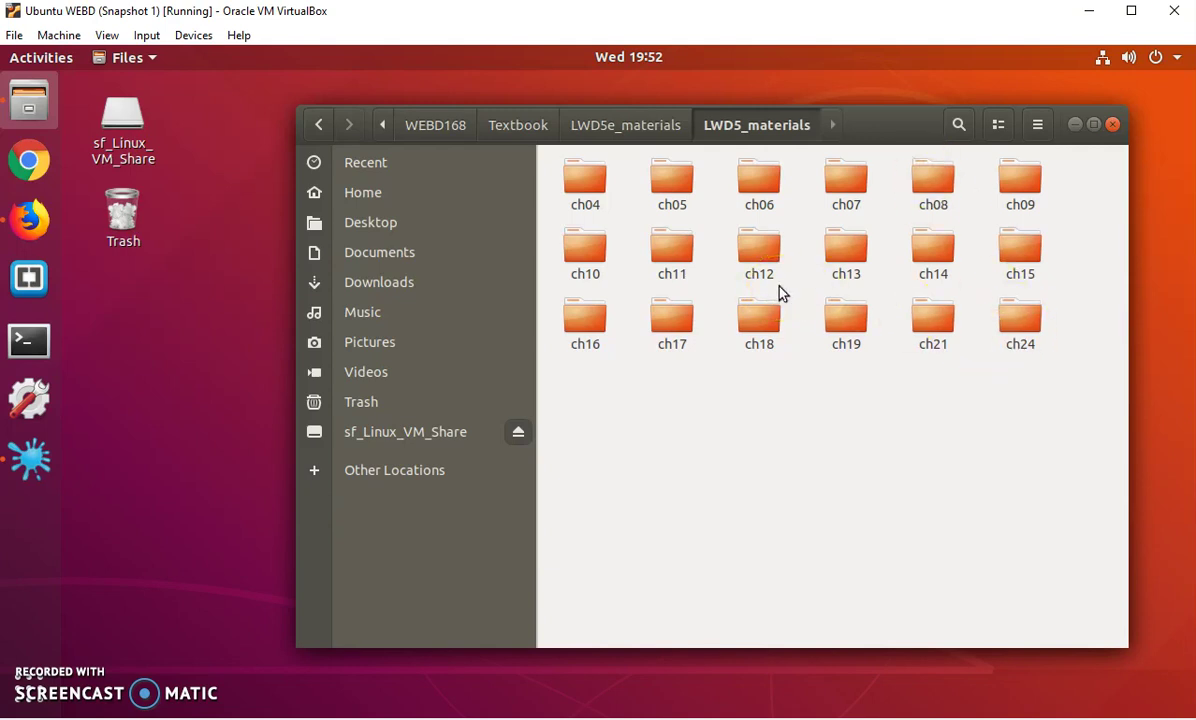
# - Open ex4-5_index.html from the finished exercises folder of ch04 in the browser
pyautogui.doubleClick(585, 187)
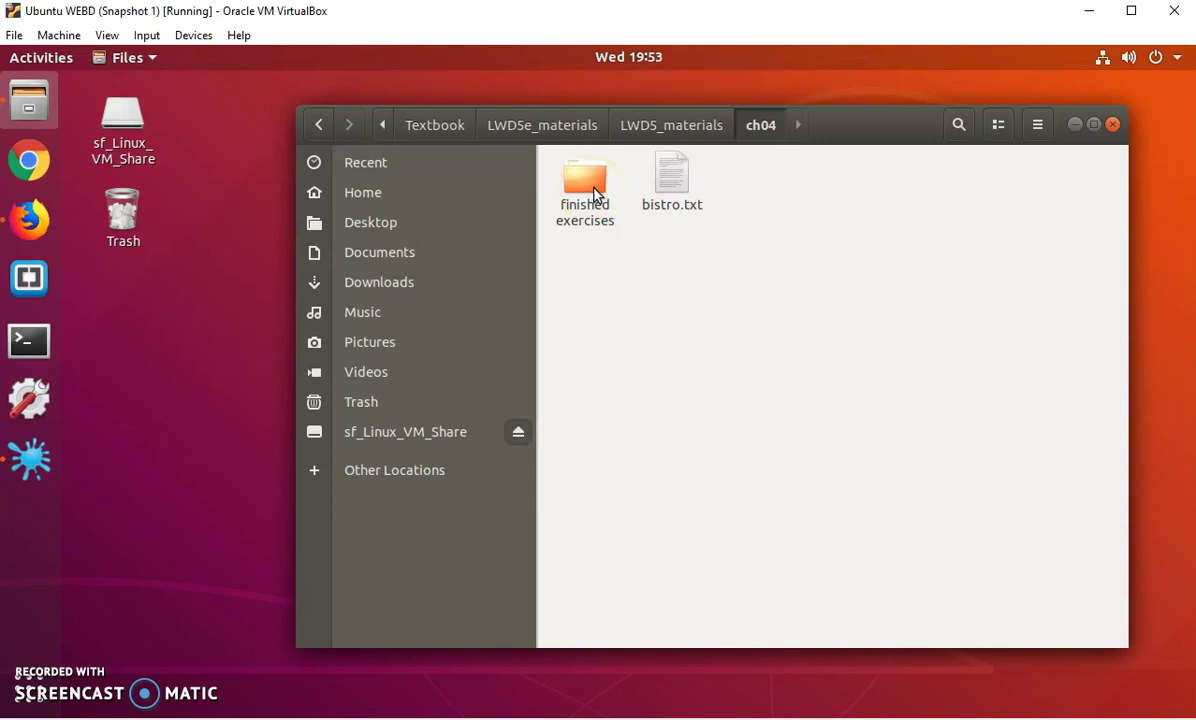
pyautogui.doubleClick(595, 195)
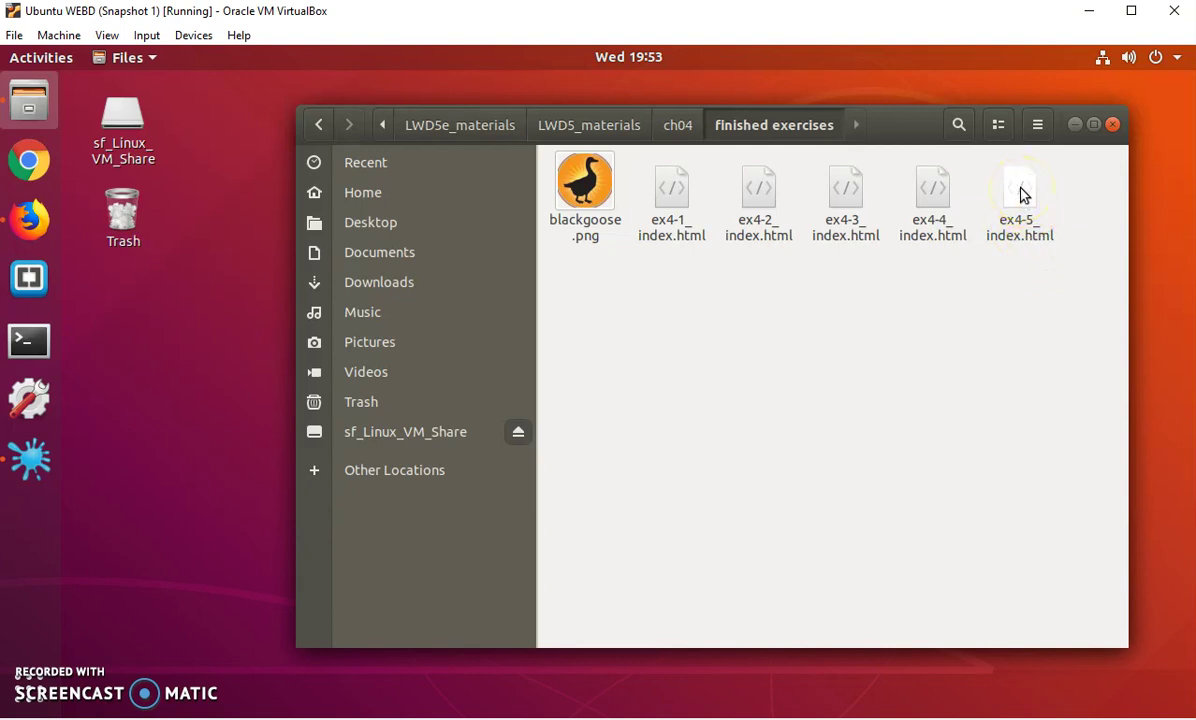
pyautogui.doubleClick(1022, 195)
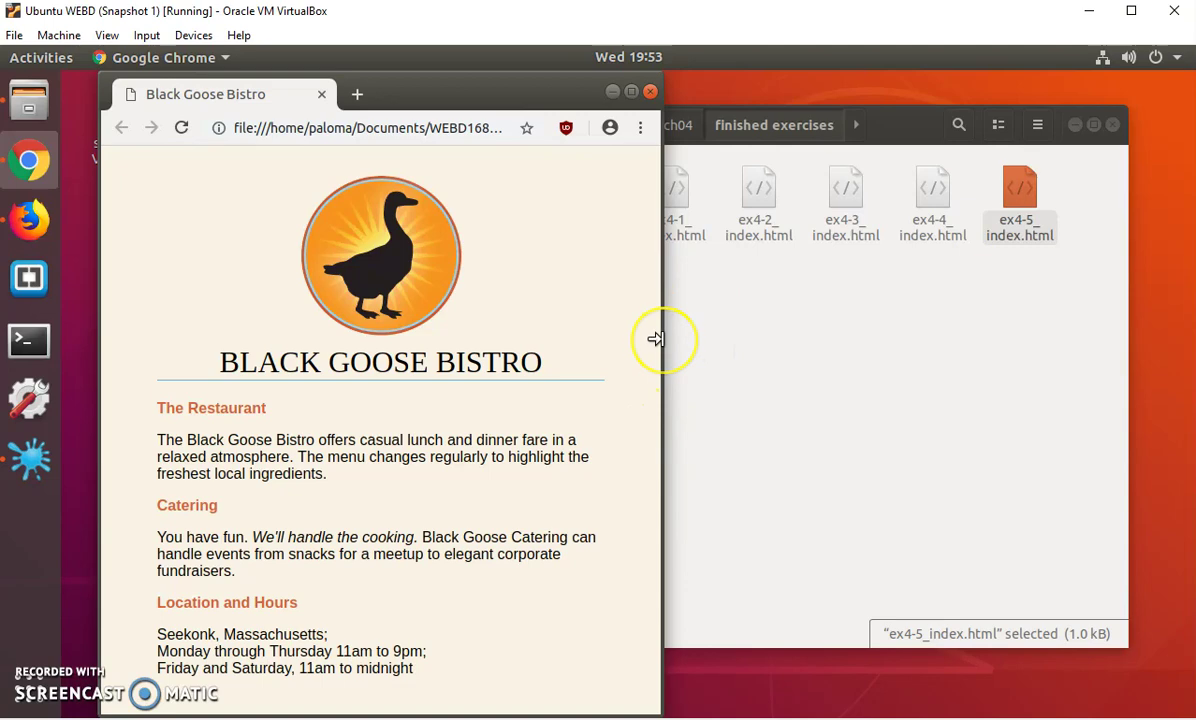
# - Resize the browser window to several widths to examine how the Black Goose Bistro page adapts, and close it
pyautogui.moveTo(655, 339); pyautogui.dragTo(1141, 465)
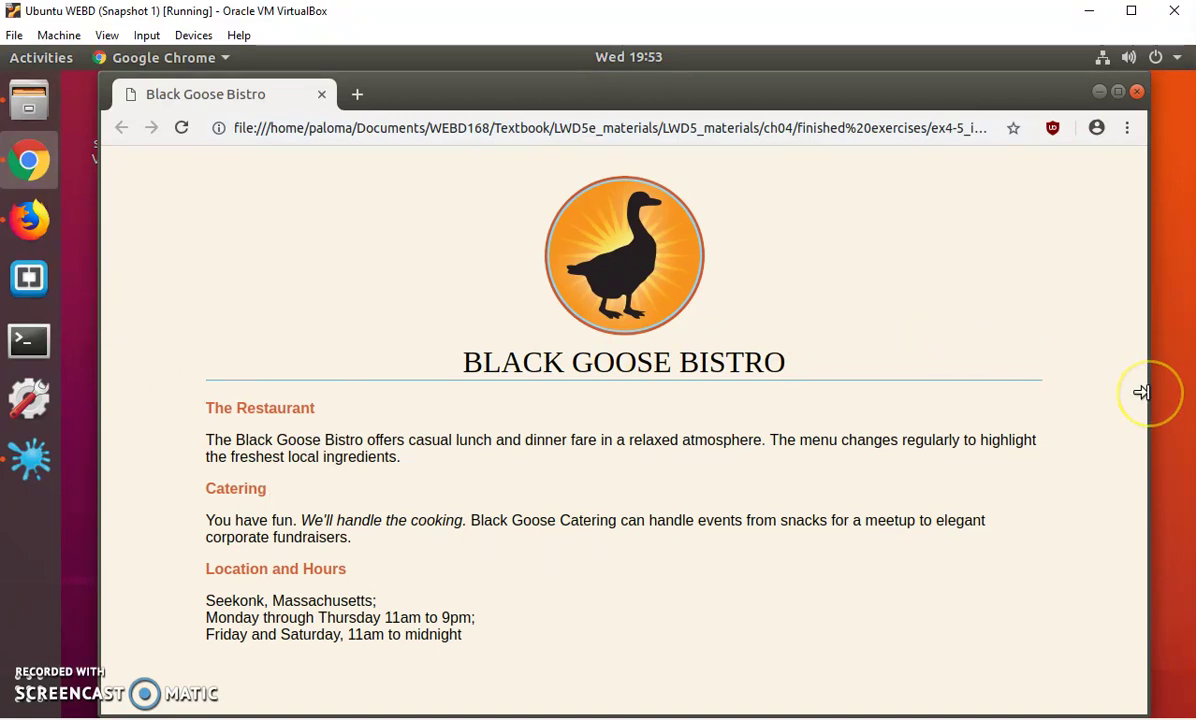
pyautogui.moveTo(1141, 392); pyautogui.dragTo(866, 377)
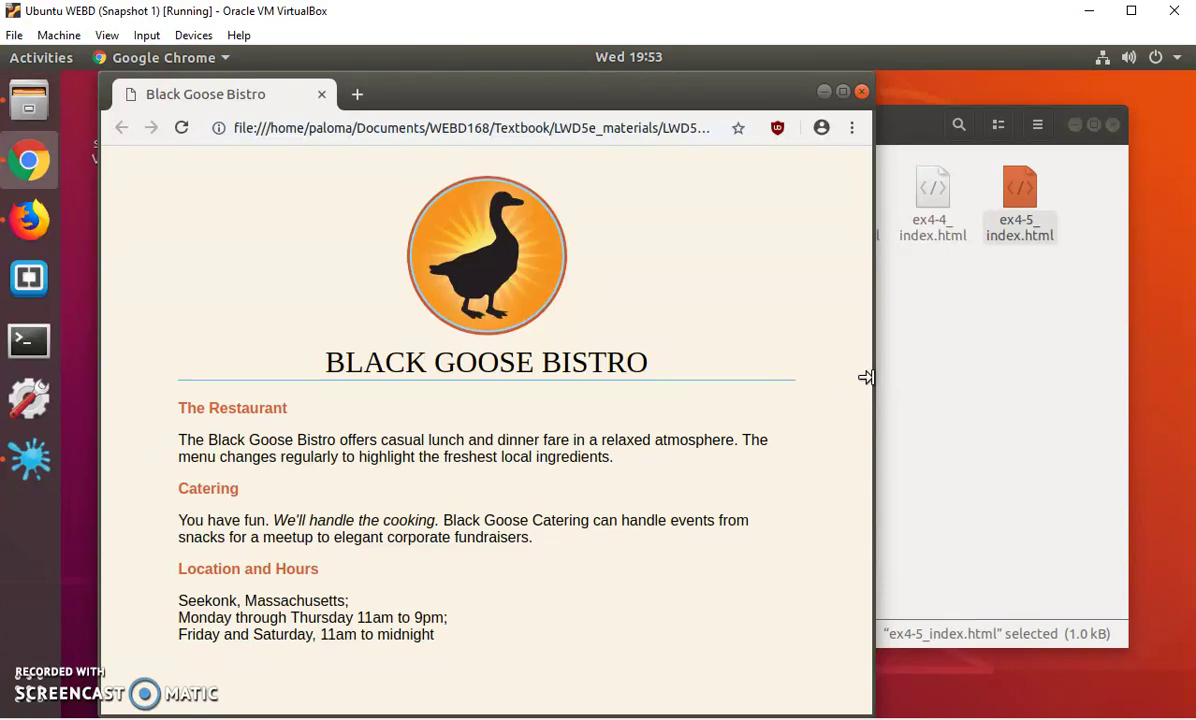
pyautogui.click(841, 362)
pyautogui.moveTo(866, 370); pyautogui.dragTo(345, 362)
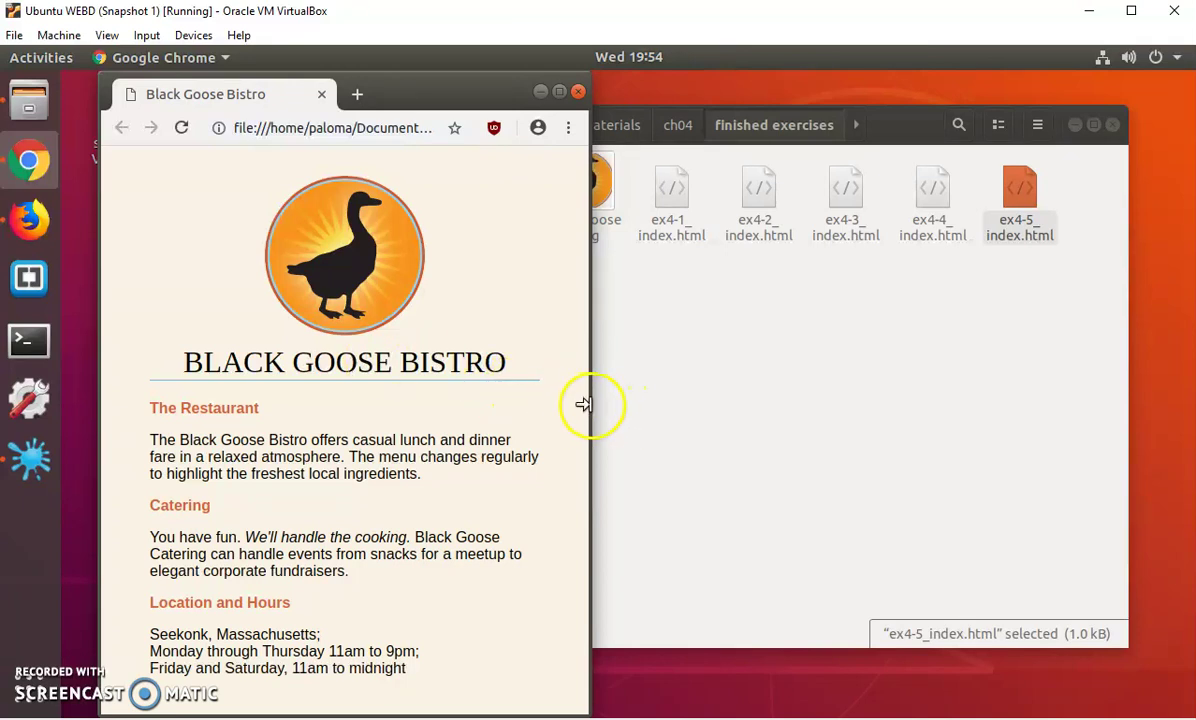
pyautogui.moveTo(583, 404); pyautogui.dragTo(917, 437)
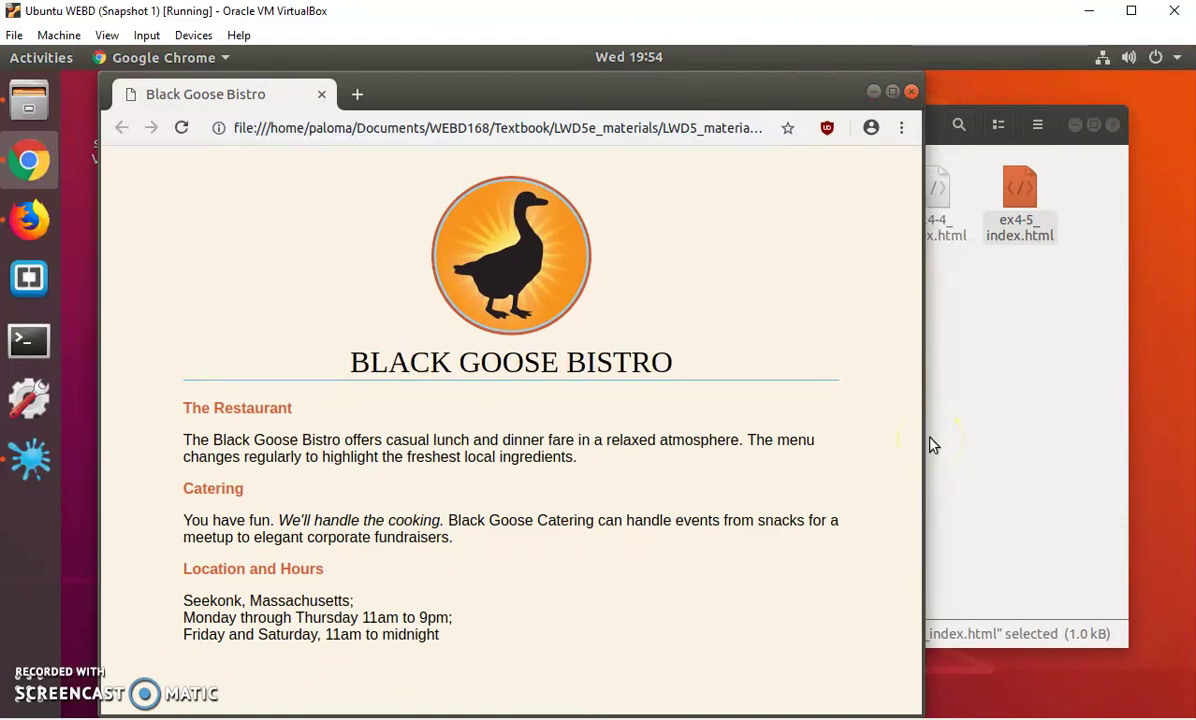
pyautogui.click(912, 92)
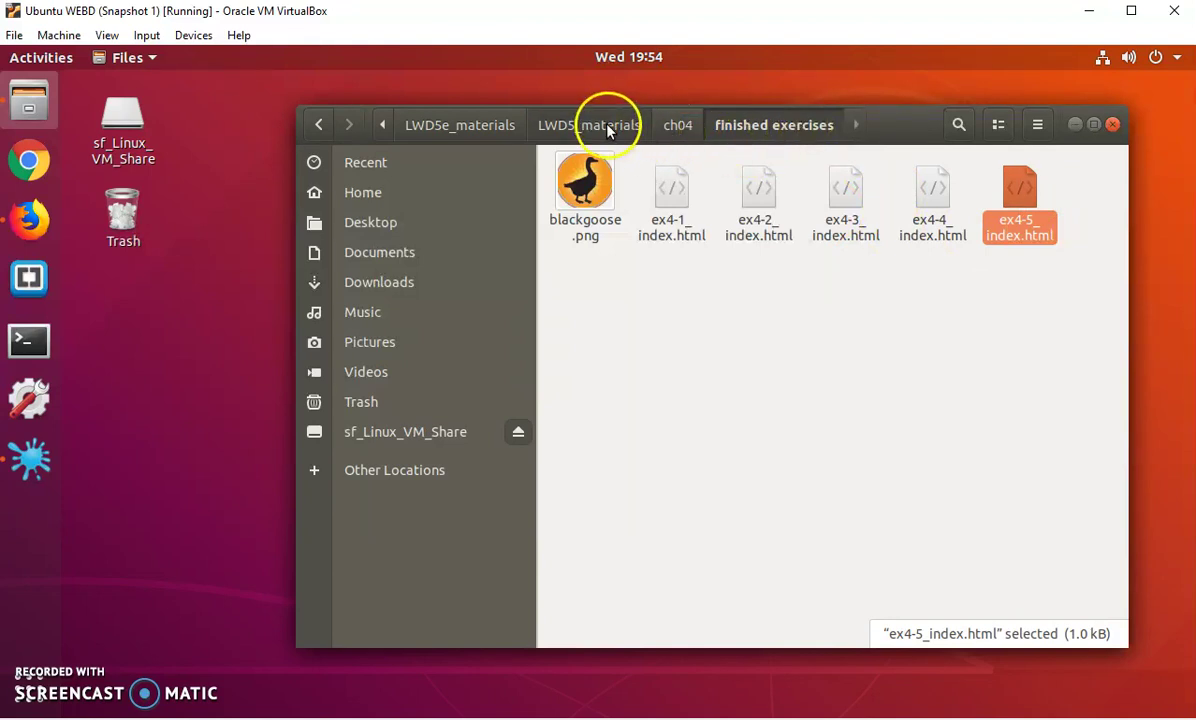
# - Copy blackgoose.png and ex4-5_index.html from the finished exercises folder
pyautogui.click(595, 198)
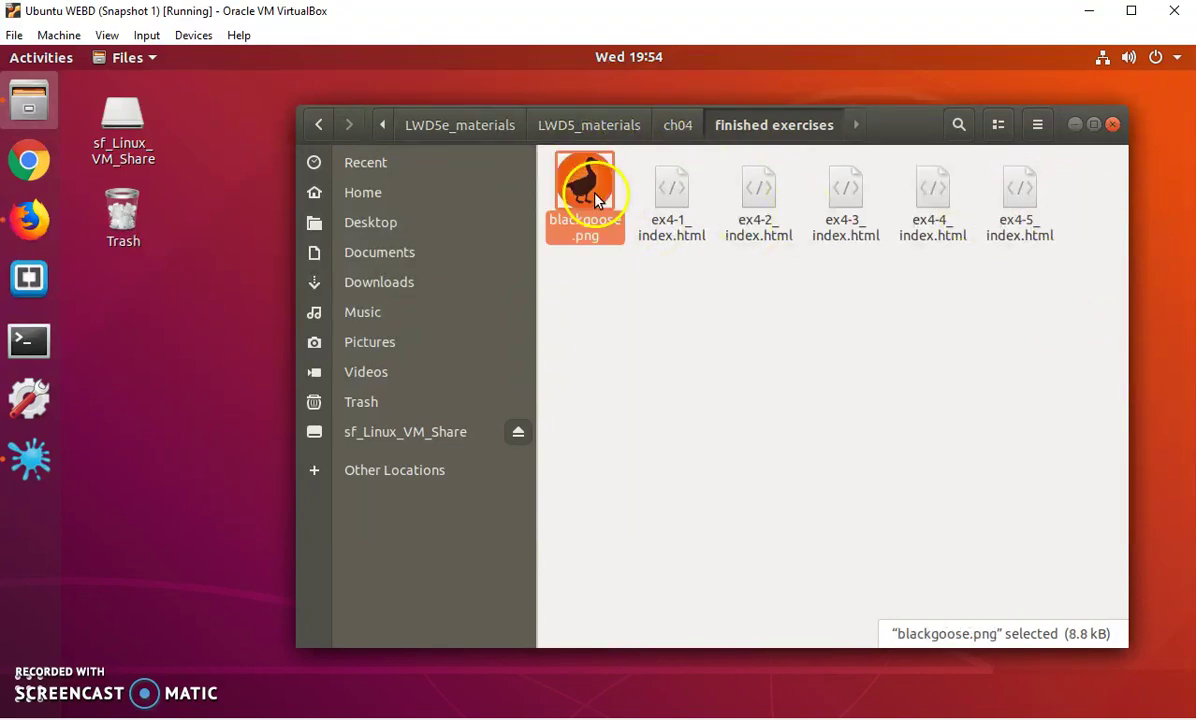
pyautogui.keyDown('ctrl'); pyautogui.click(1033, 201); pyautogui.keyUp('ctrl')
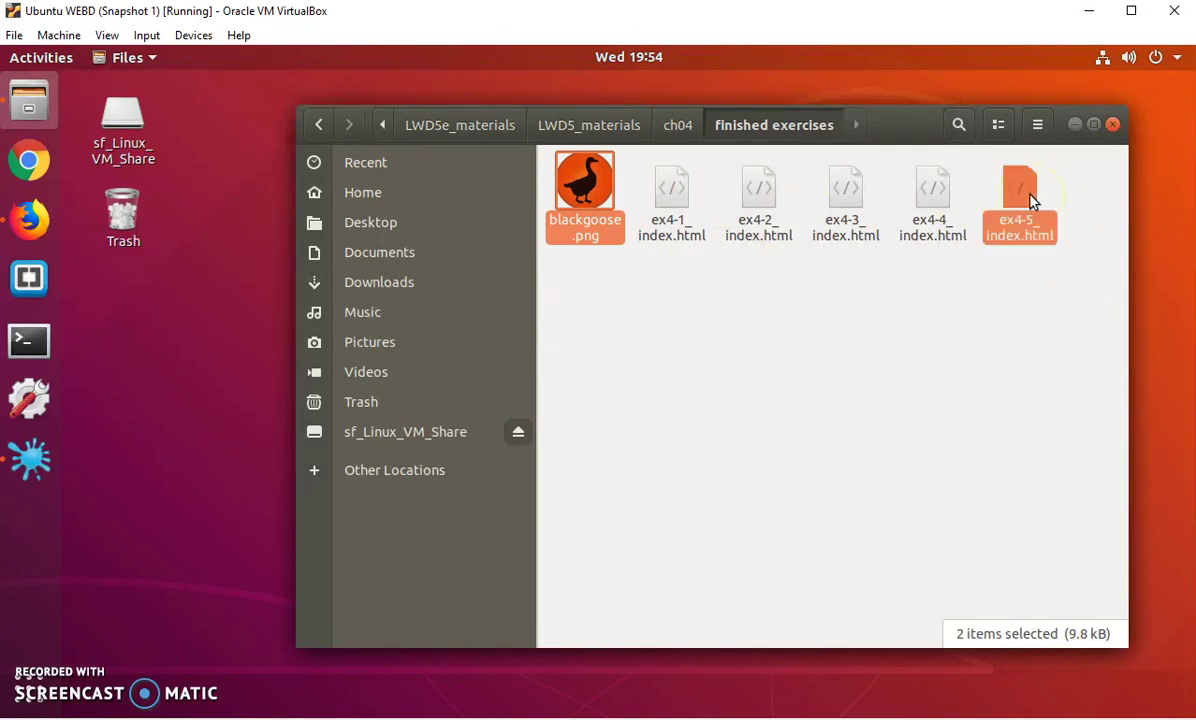
pyautogui.rightClick(1033, 201)
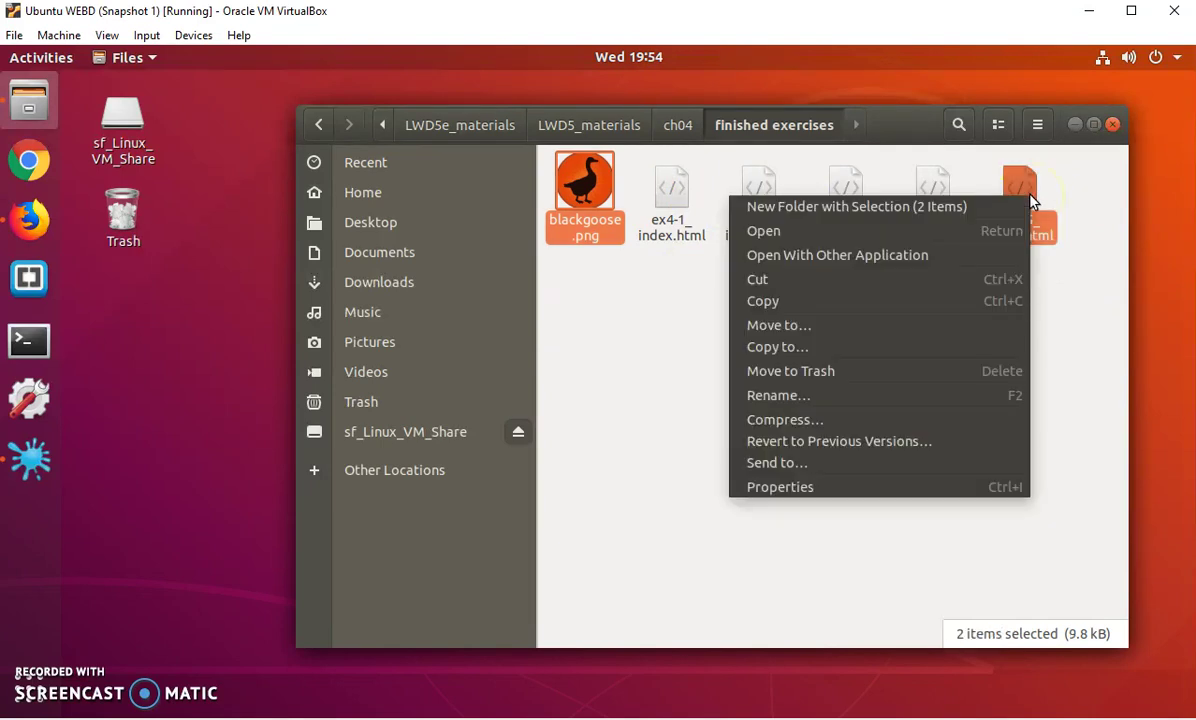
pyautogui.click(907, 301)
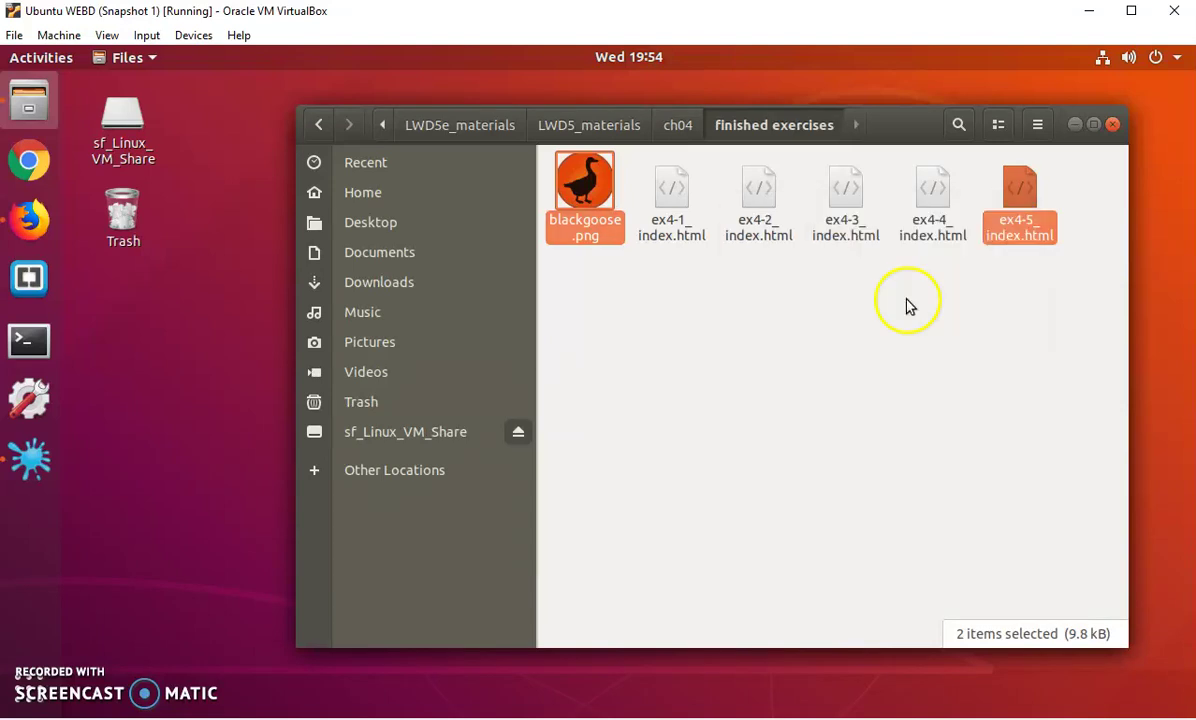
# - Create a new folder named Exercises in the Textbook folder
pyautogui.click(383, 128)
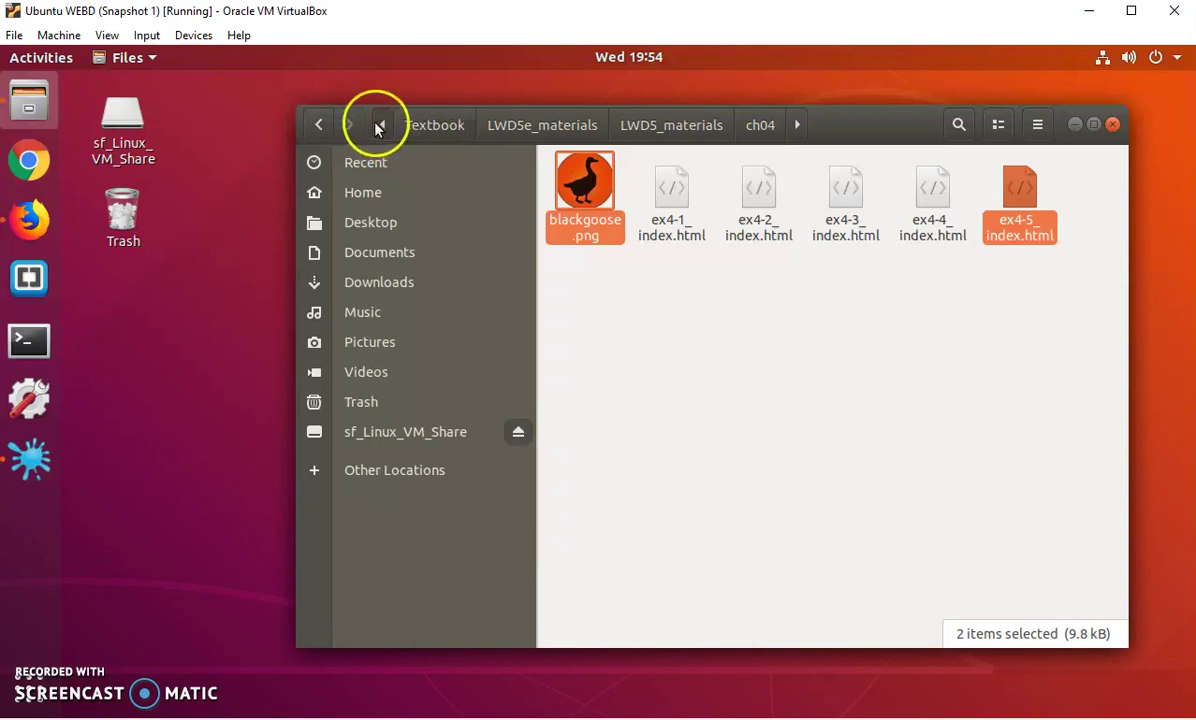
pyautogui.click(426, 125)
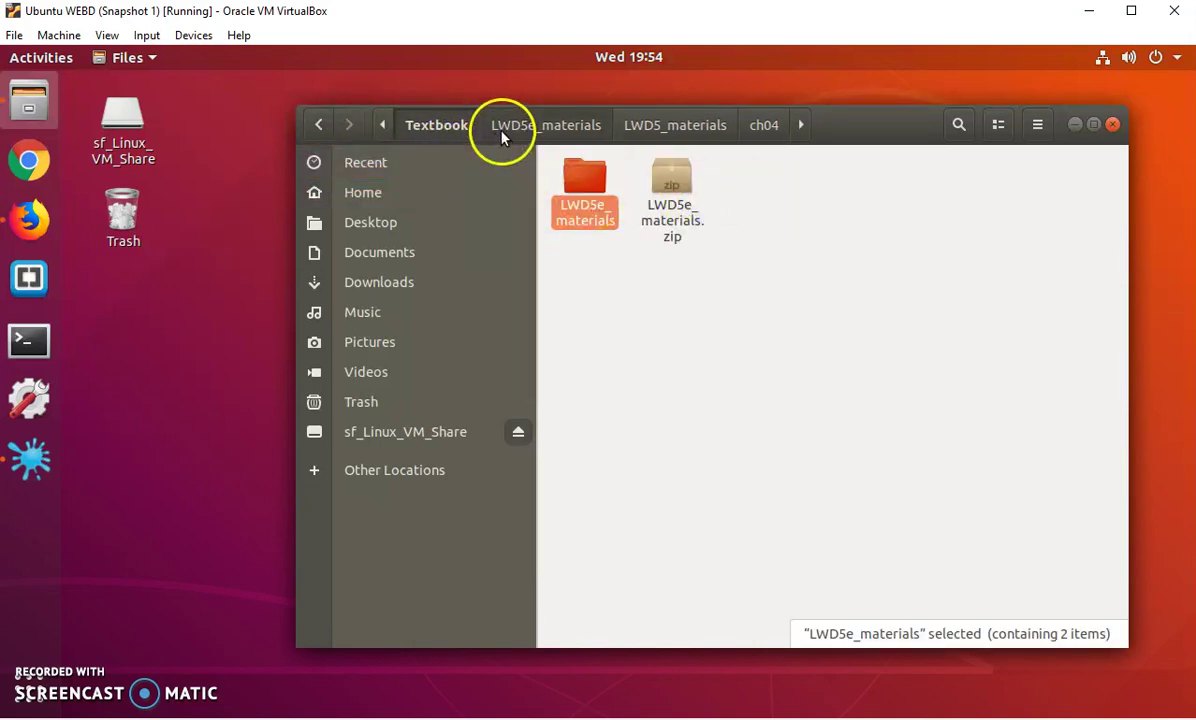
pyautogui.click(770, 177)
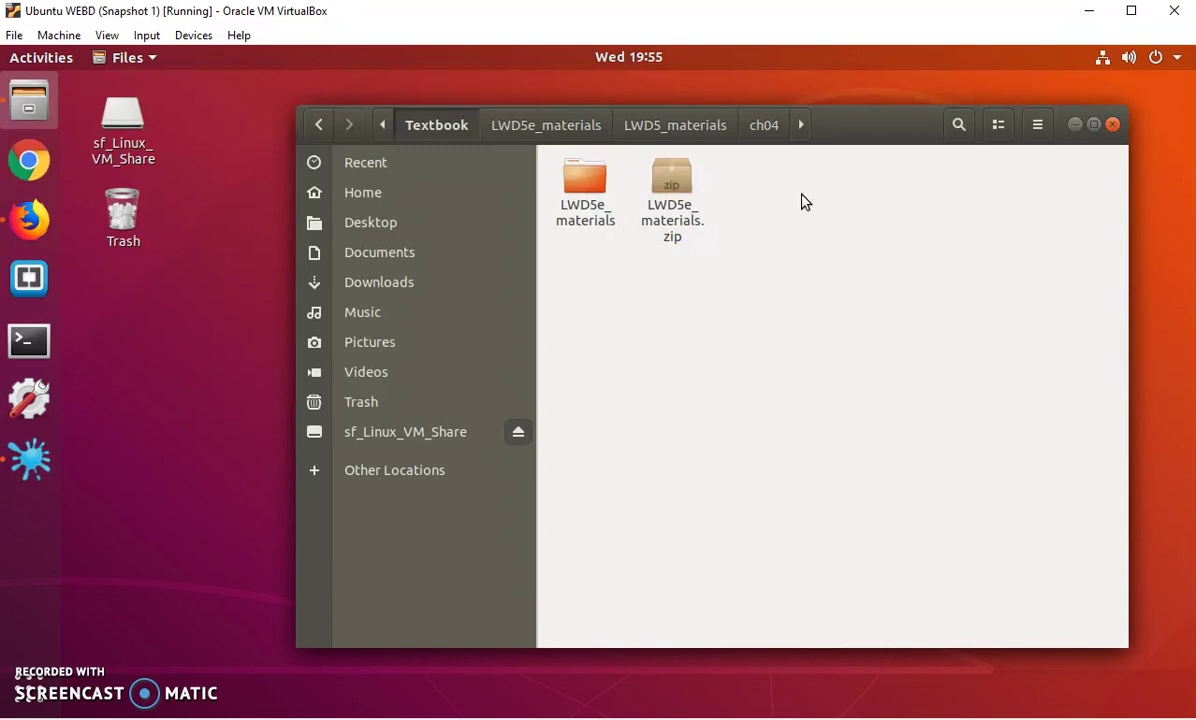
pyautogui.click(801, 195)
pyautogui.rightClick(792, 186)
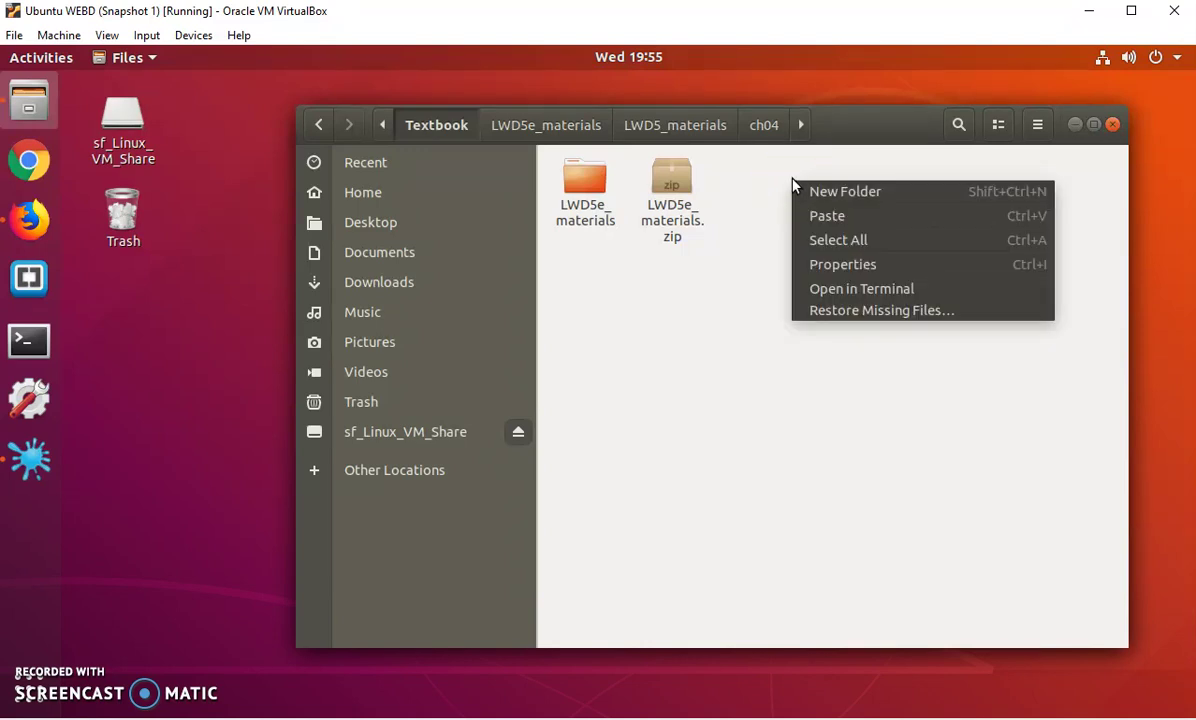
pyautogui.click(815, 194)
pyautogui.click(658, 454)
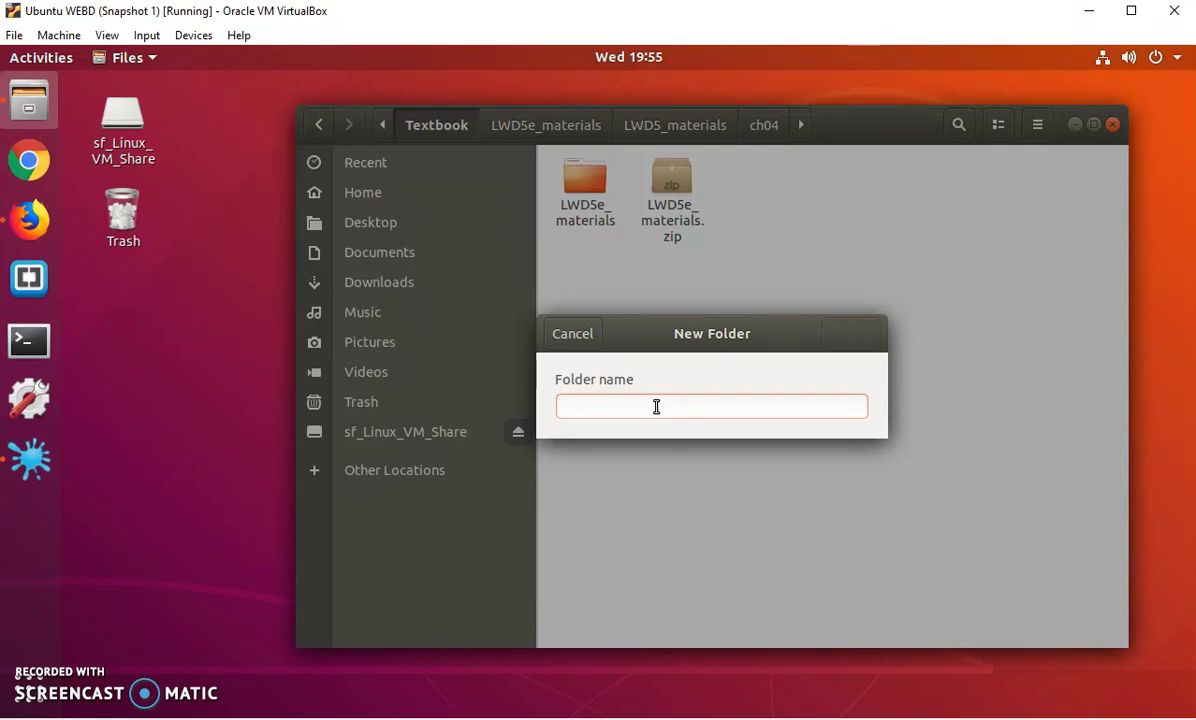
pyautogui.write('Exercis')
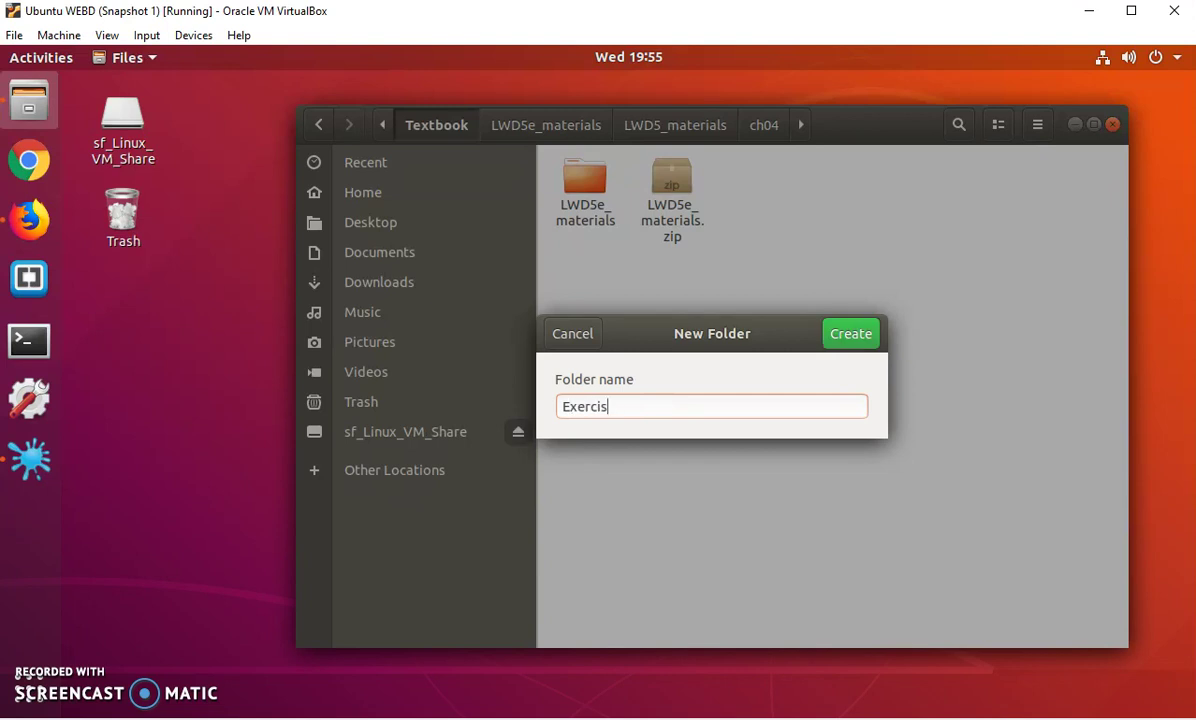
pyautogui.write('es')
pyautogui.press('Return')
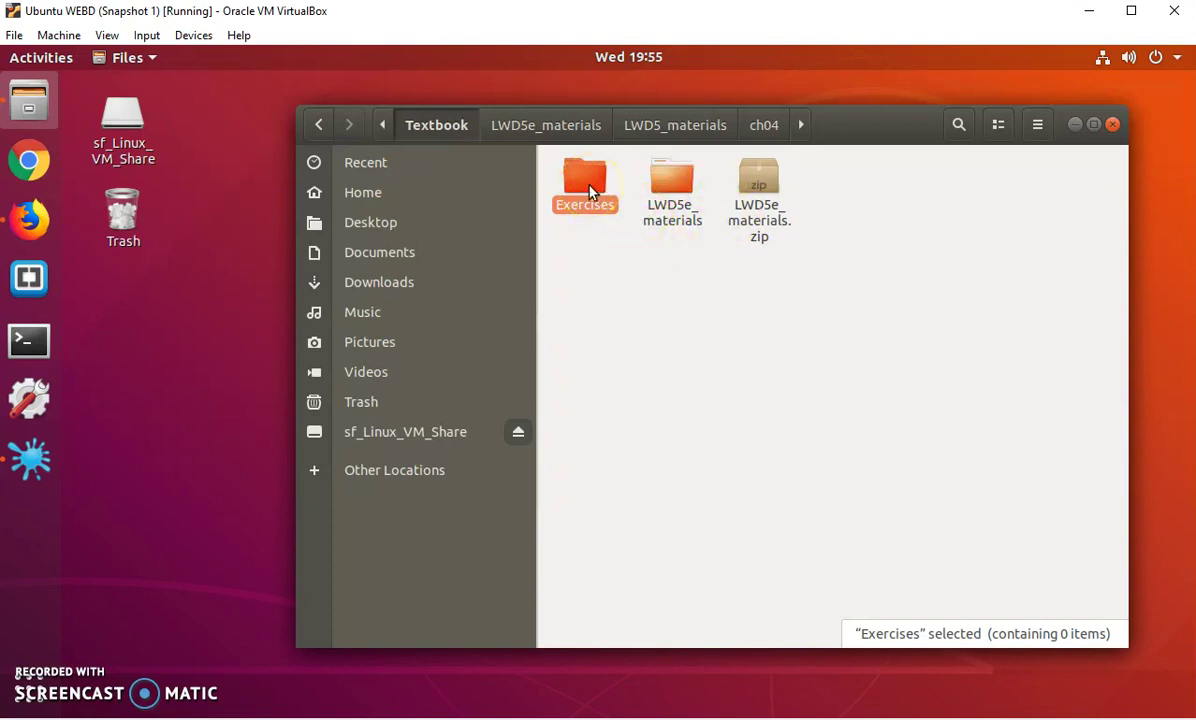
# - Paste the copied blackgoose.png and ex4-5_index.html into the Exercises folder
pyautogui.doubleClick(590, 192)
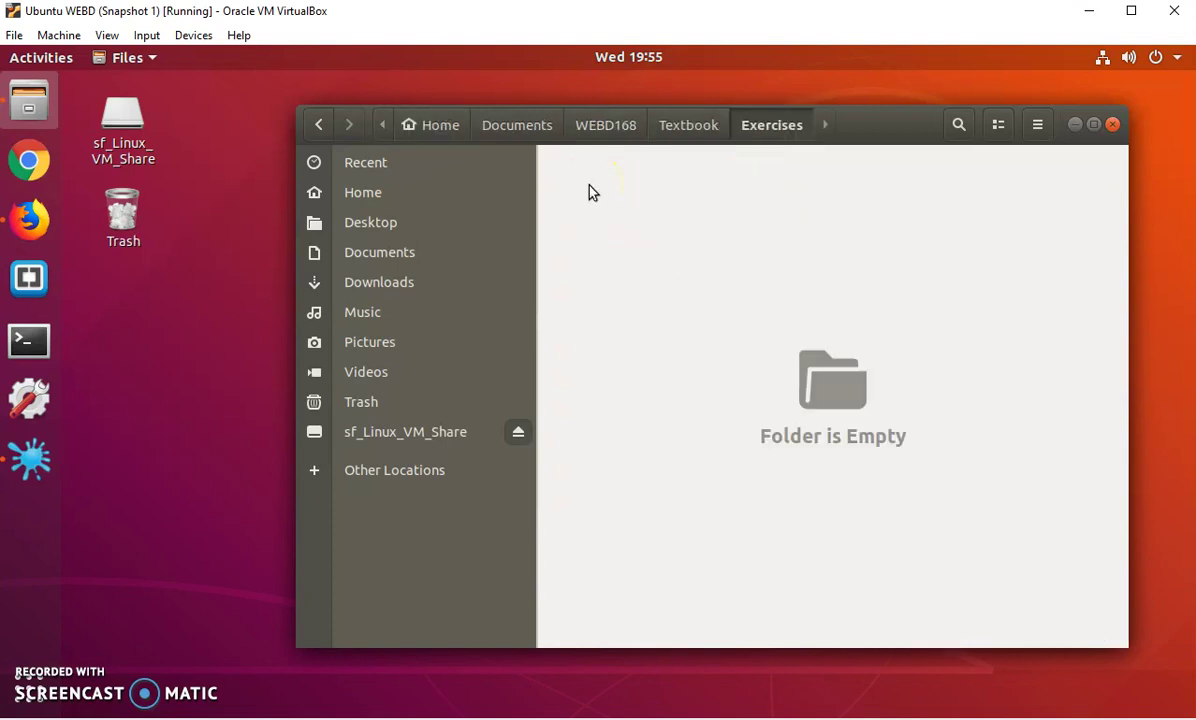
pyautogui.rightClick(670, 267)
pyautogui.click(700, 296)
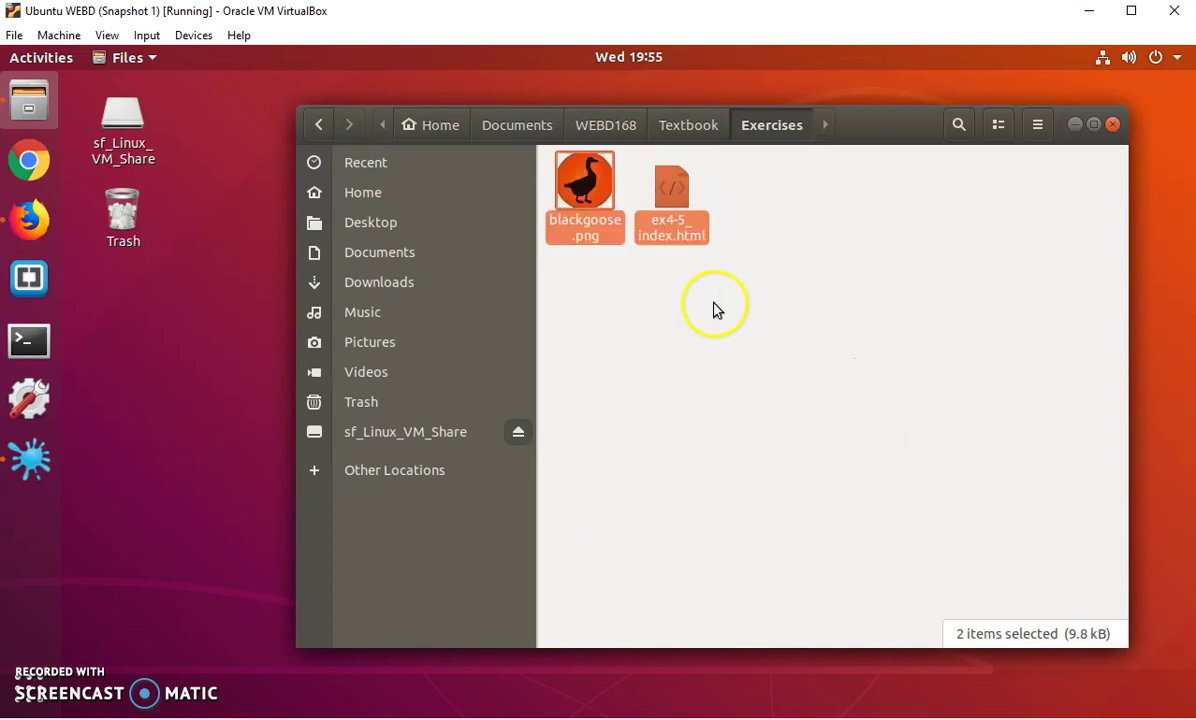
pyautogui.click(664, 299)
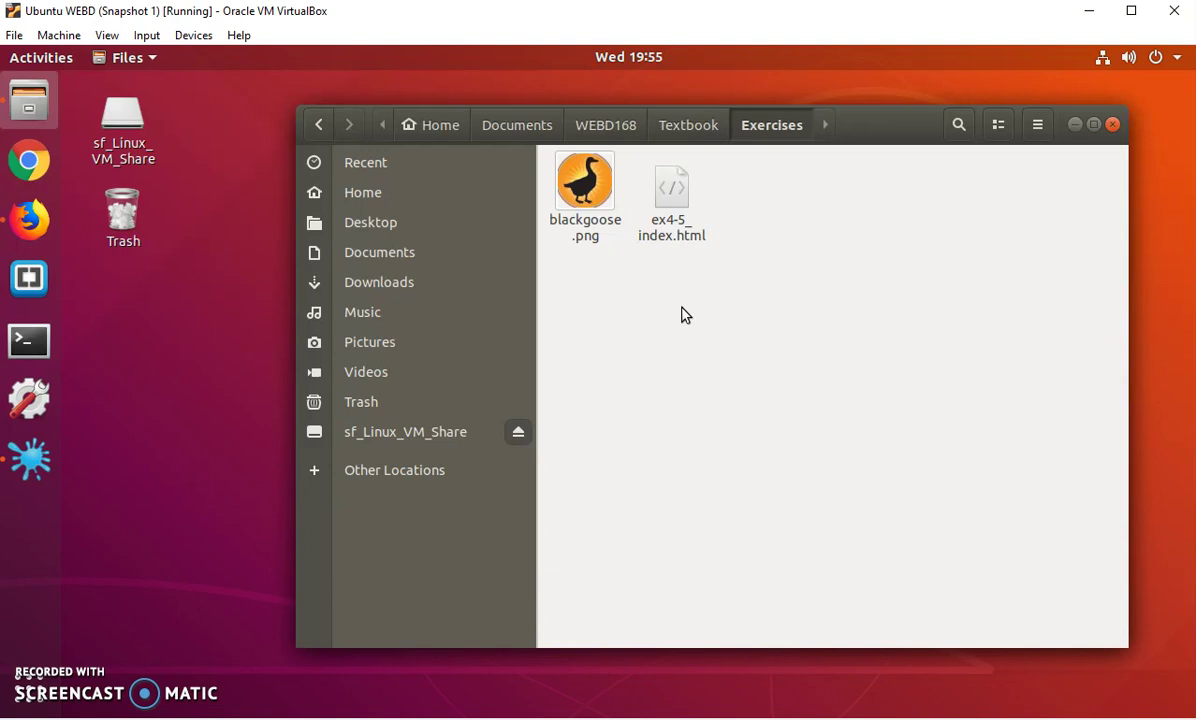
# - Go to the images folder of chapter 13 (ch13) inside the LWD5_materials exercise files
pyautogui.click(499, 173)
pyautogui.click(690, 130)
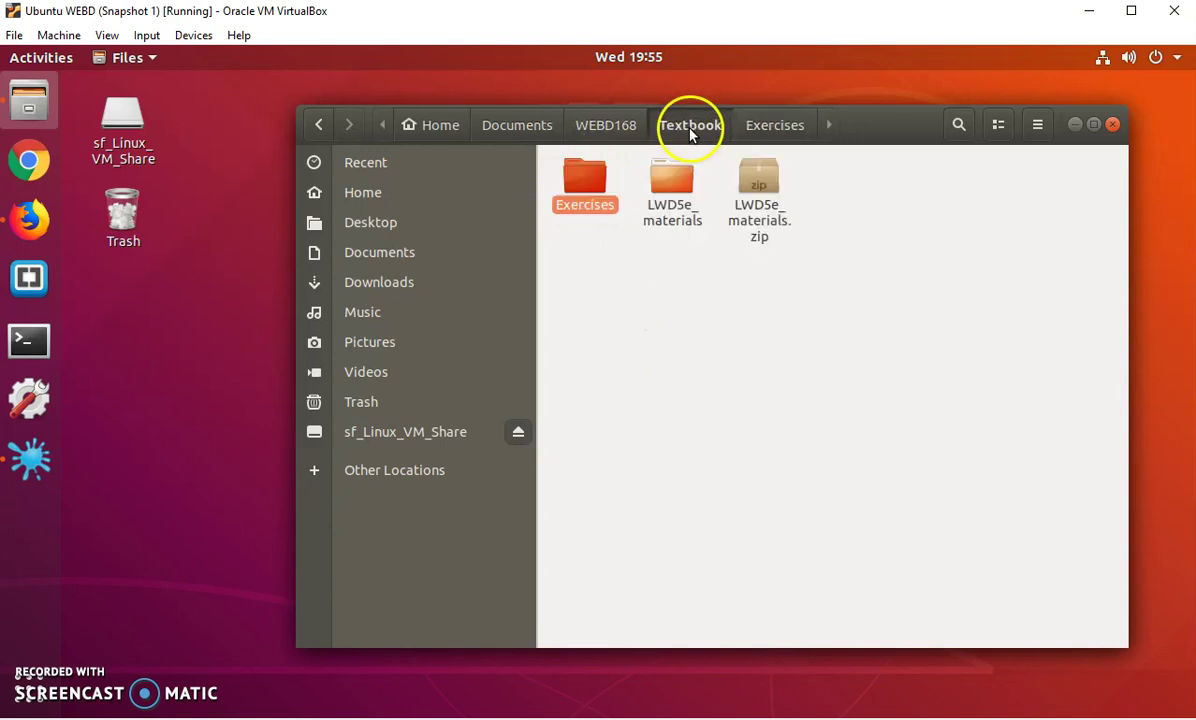
pyautogui.doubleClick(675, 190)
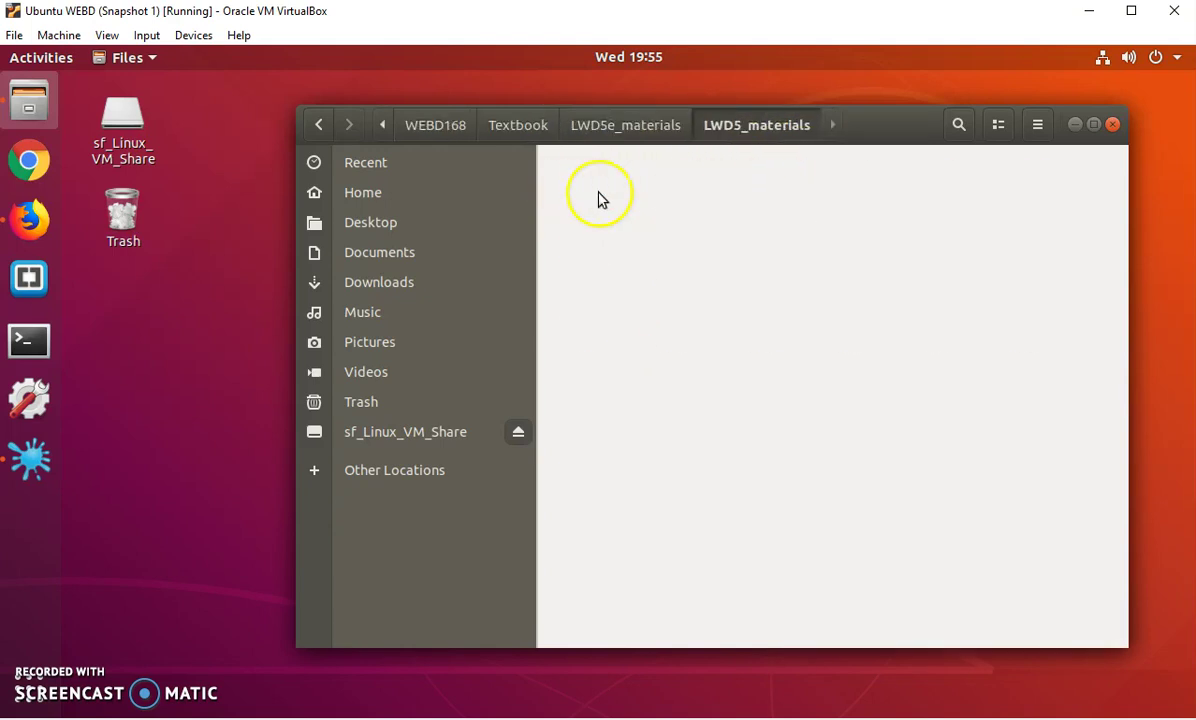
pyautogui.doubleClick(596, 195)
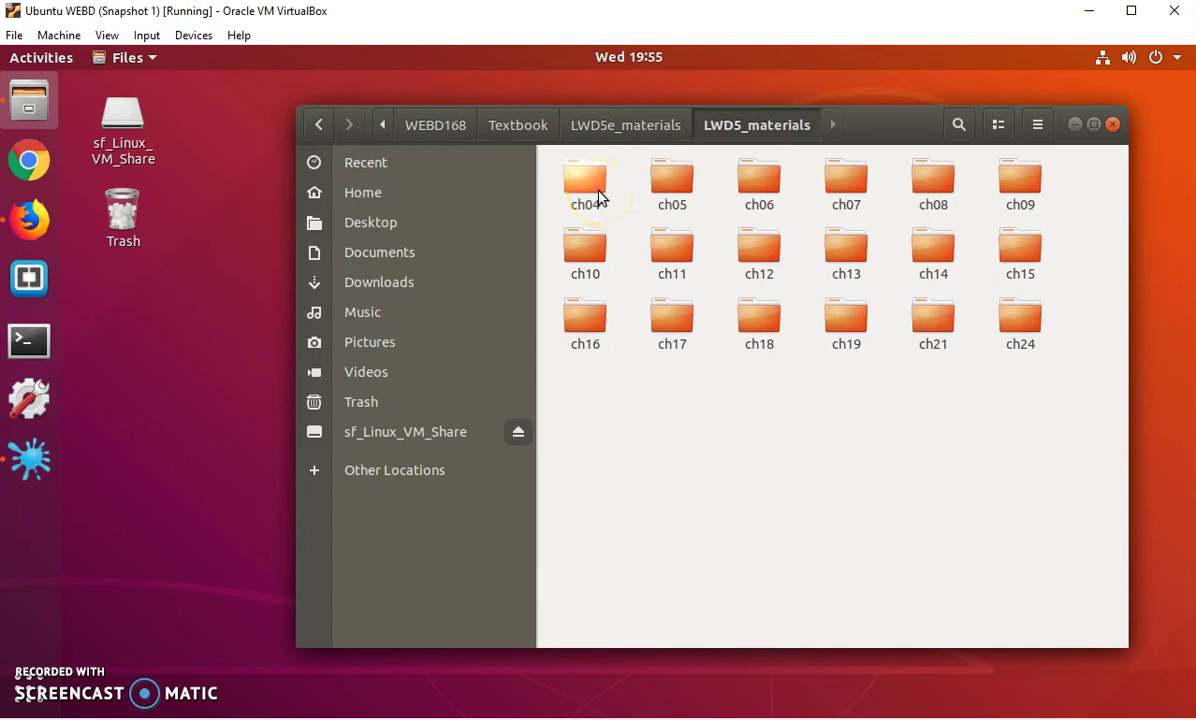
pyautogui.doubleClick(857, 256)
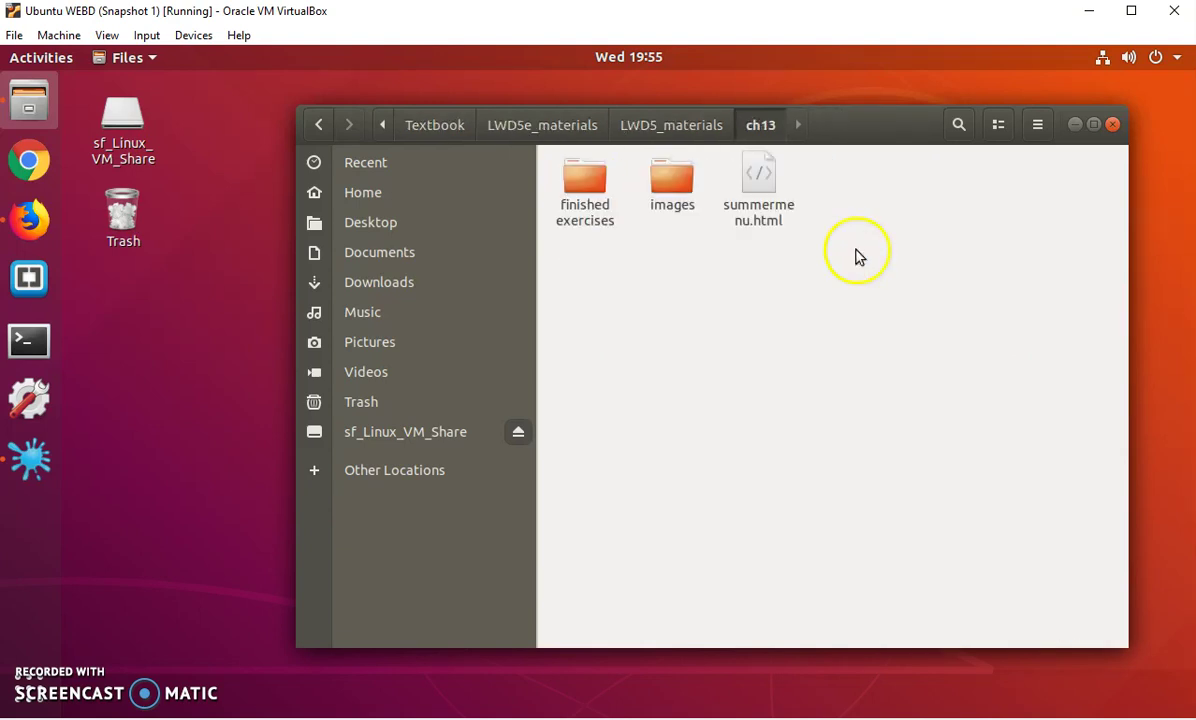
pyautogui.doubleClick(661, 196)
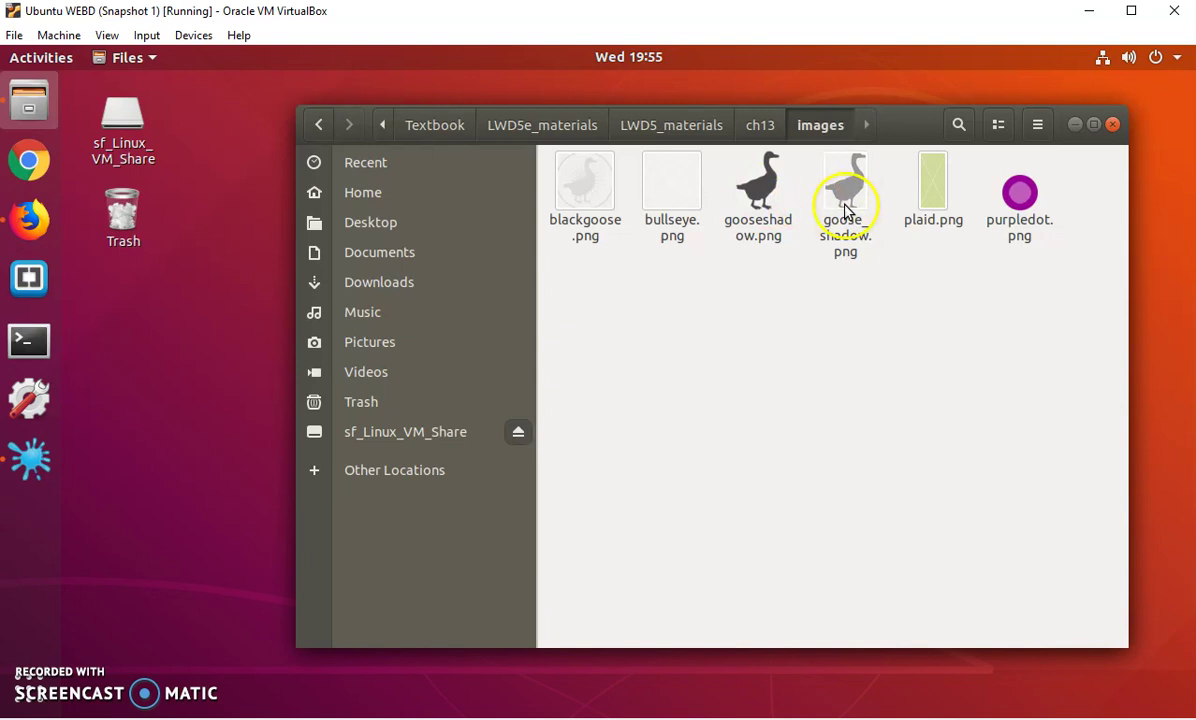
# - Check the pixel dimensions of gooseshadow.png in its image properties, and close them
pyautogui.rightClick(769, 188)
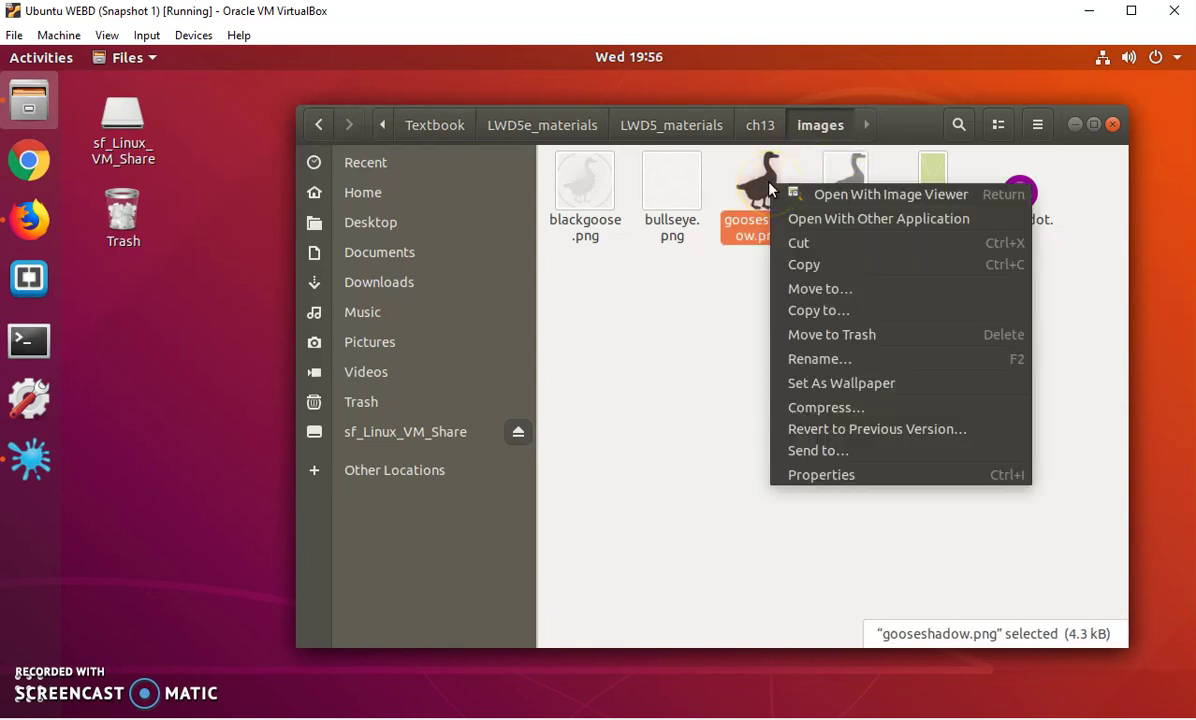
pyautogui.click(843, 478)
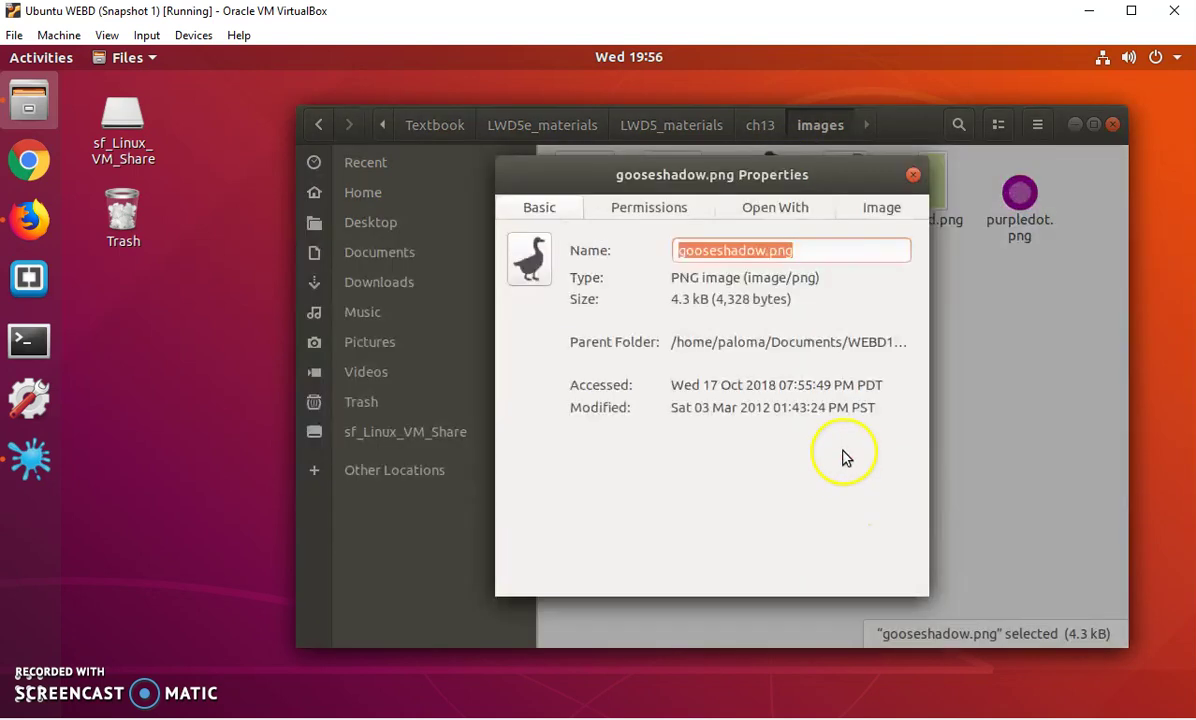
pyautogui.click(873, 213)
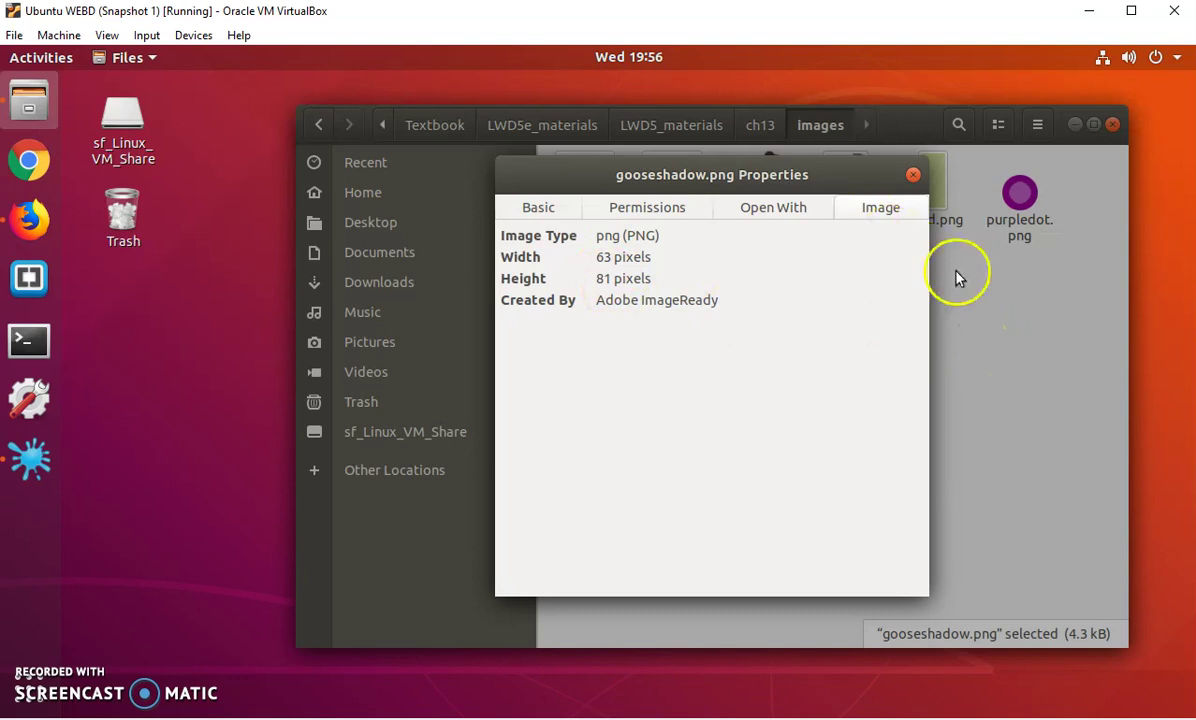
pyautogui.click(912, 177)
# - Check the pixel dimensions of goose_shadow.png in its image properties, and close them
pyautogui.rightClick(856, 192)
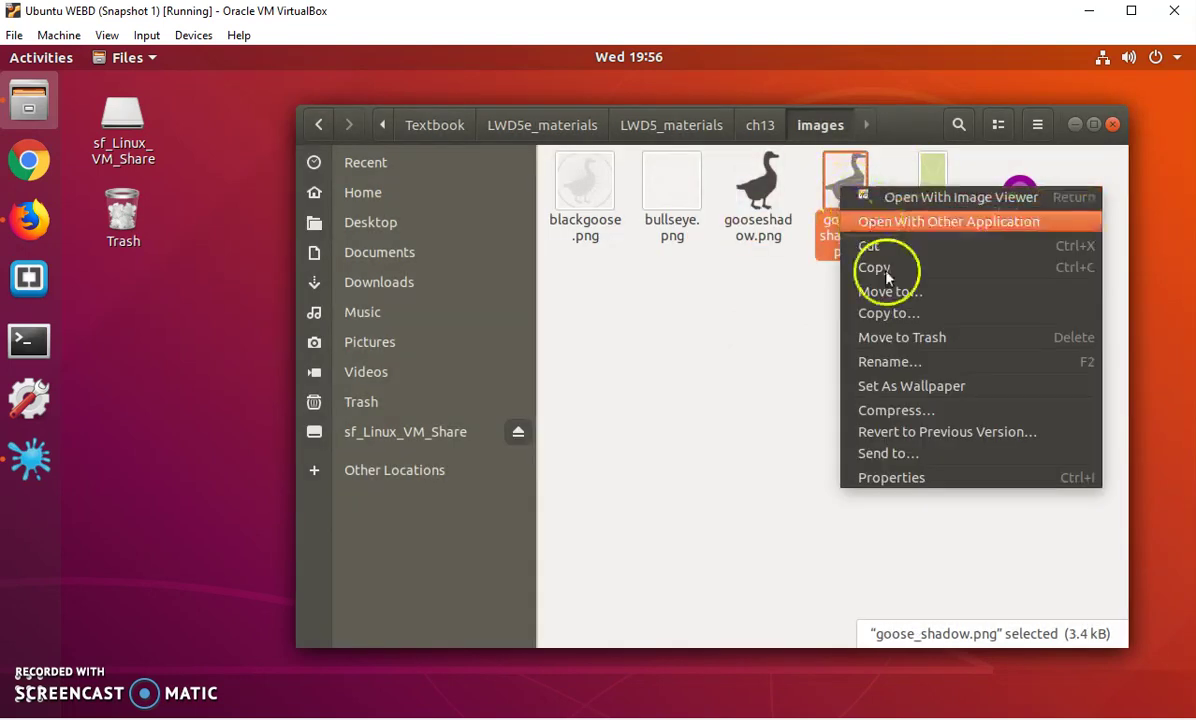
pyautogui.click(905, 479)
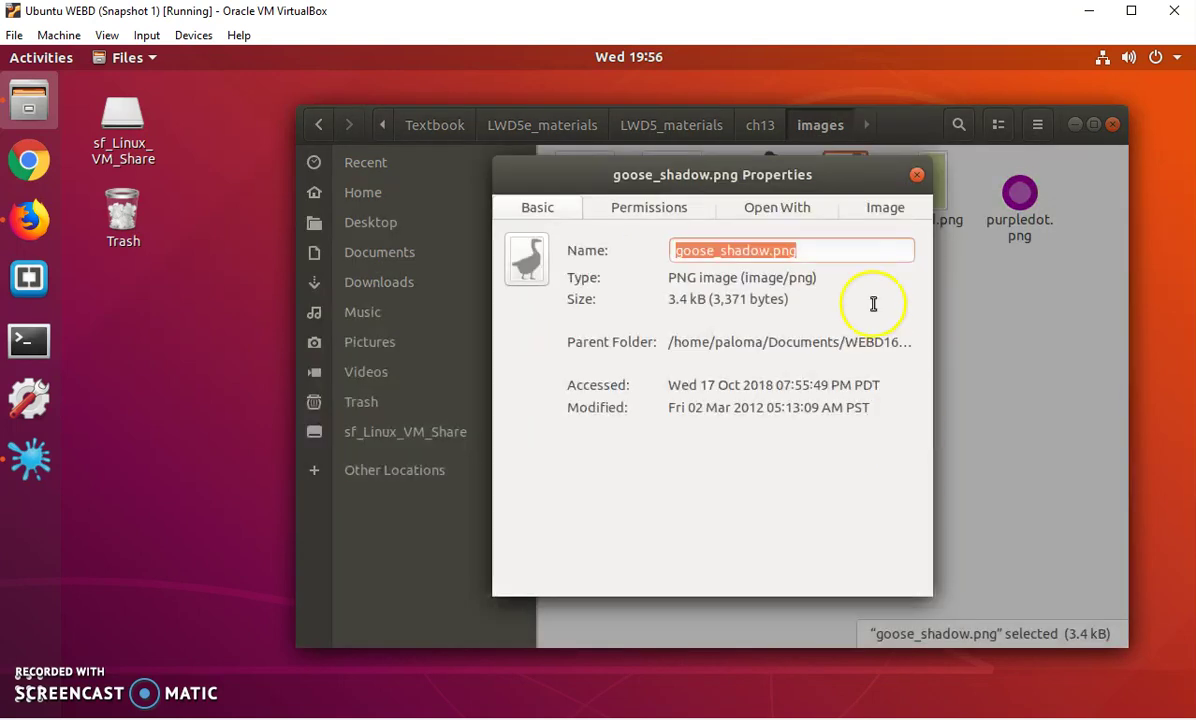
pyautogui.click(890, 213)
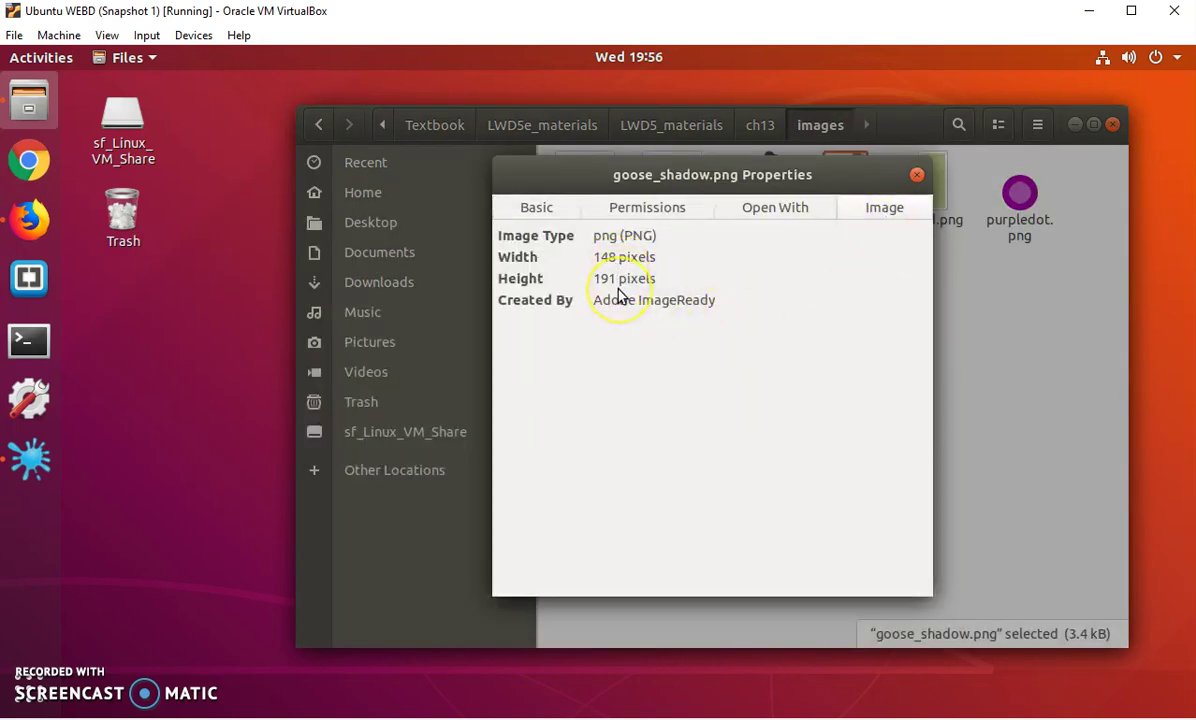
pyautogui.click(917, 176)
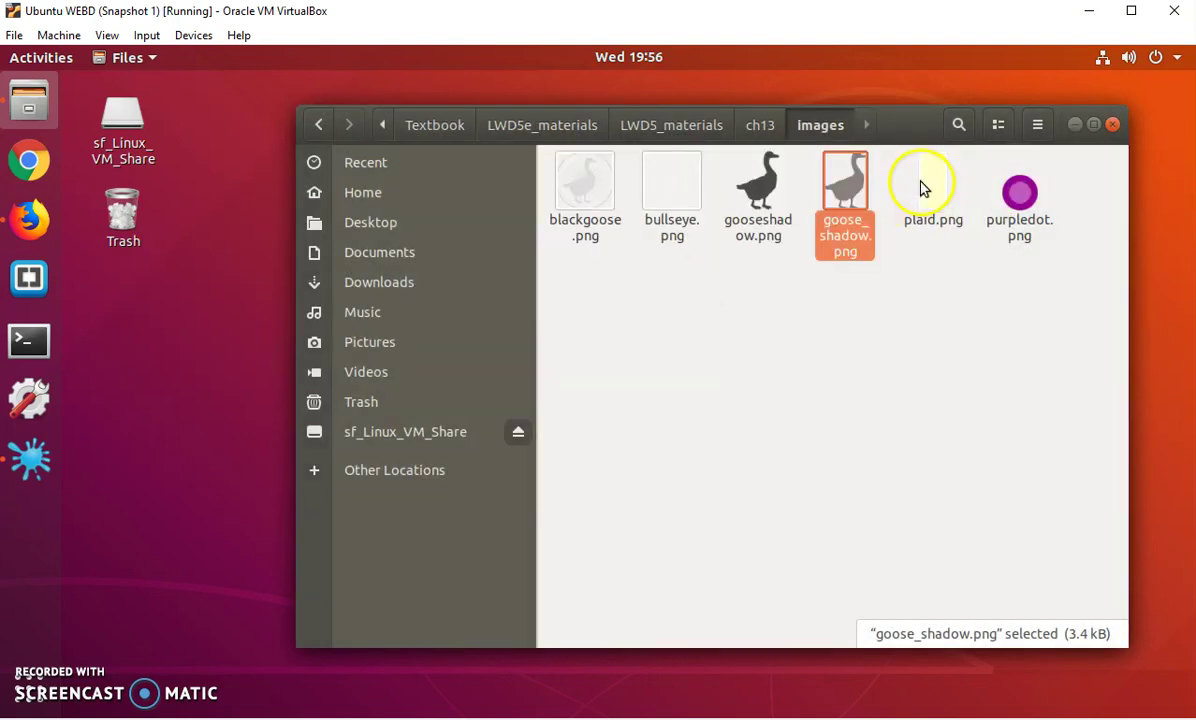
# - Copy gooseshadow.png from the ch13 images folder
pyautogui.click(763, 190)
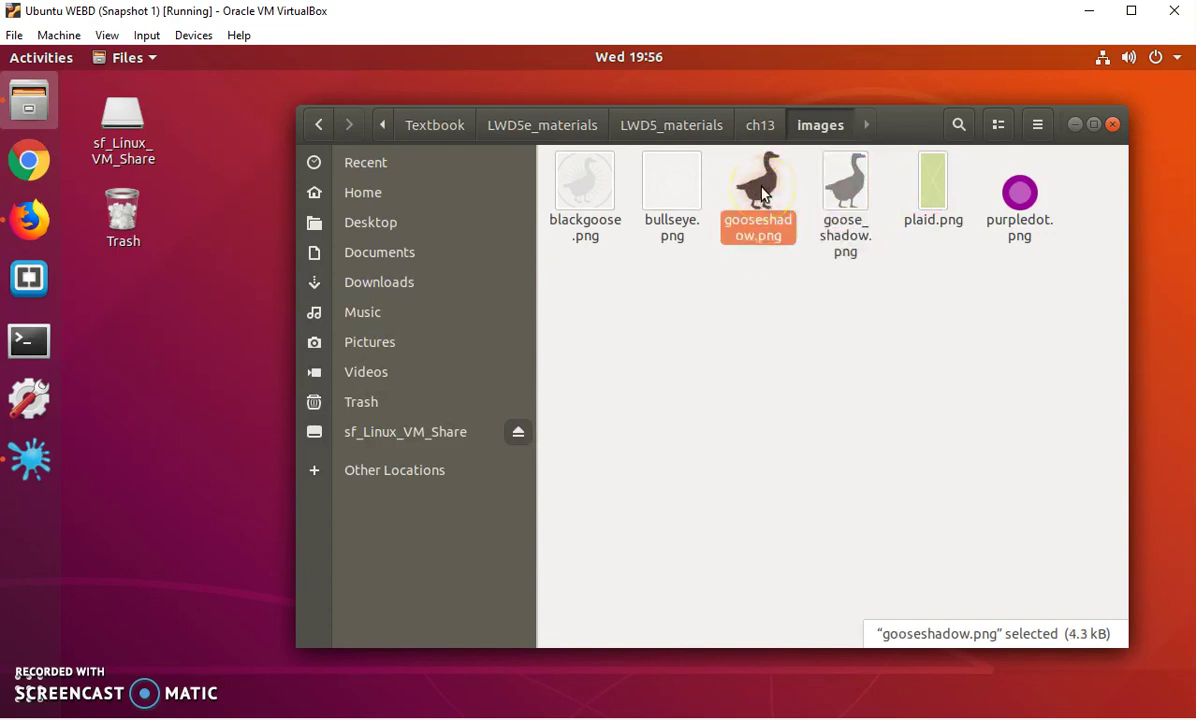
pyautogui.click(770, 246)
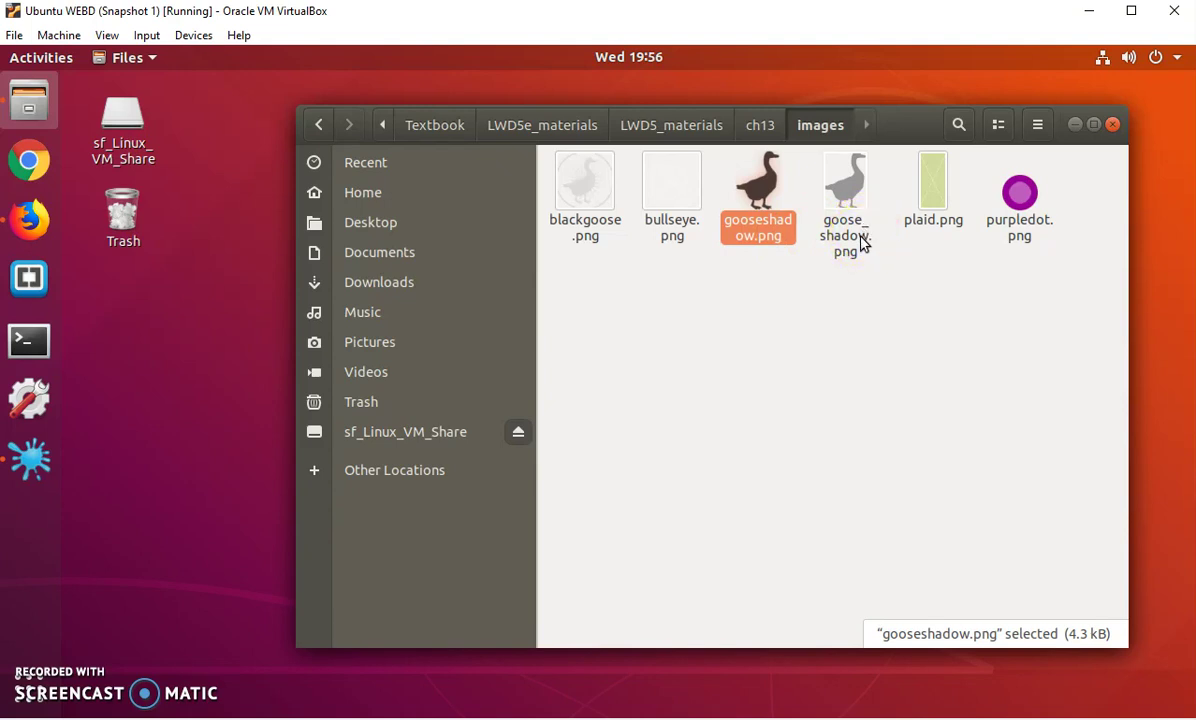
pyautogui.click(752, 212)
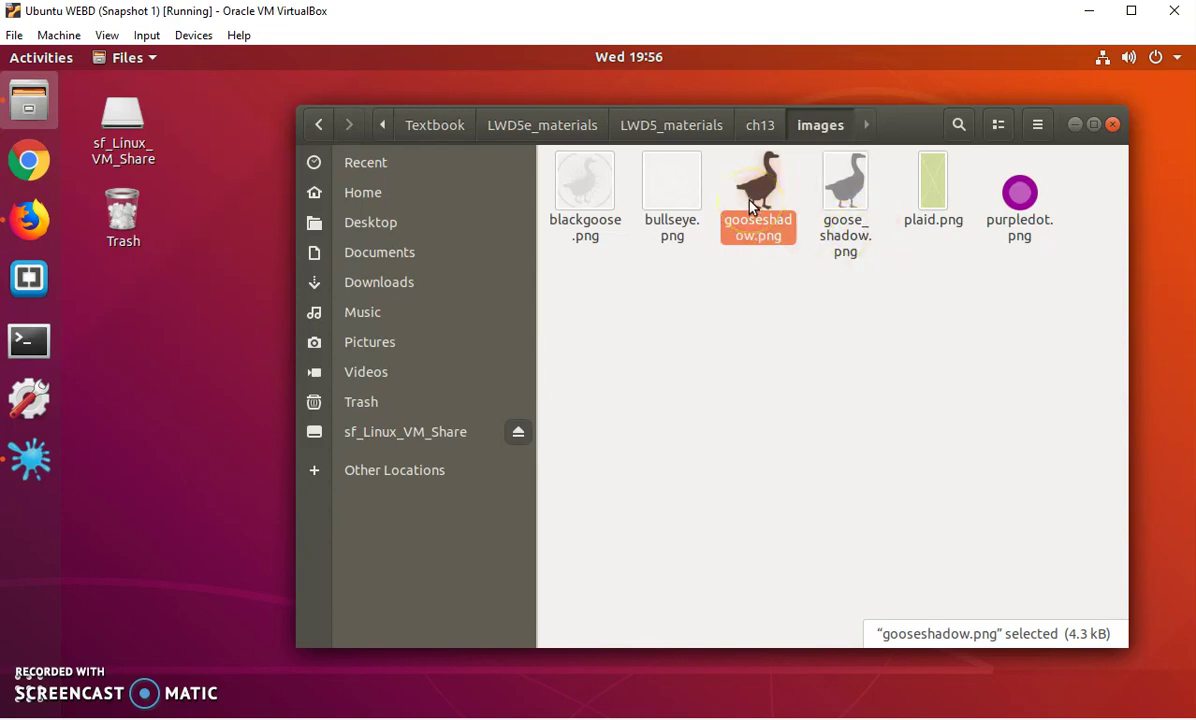
pyautogui.rightClick(753, 204)
pyautogui.click(799, 279)
# - Paste the copied gooseshadow.png into the Exercises folder inside the Textbook folder
pyautogui.click(452, 127)
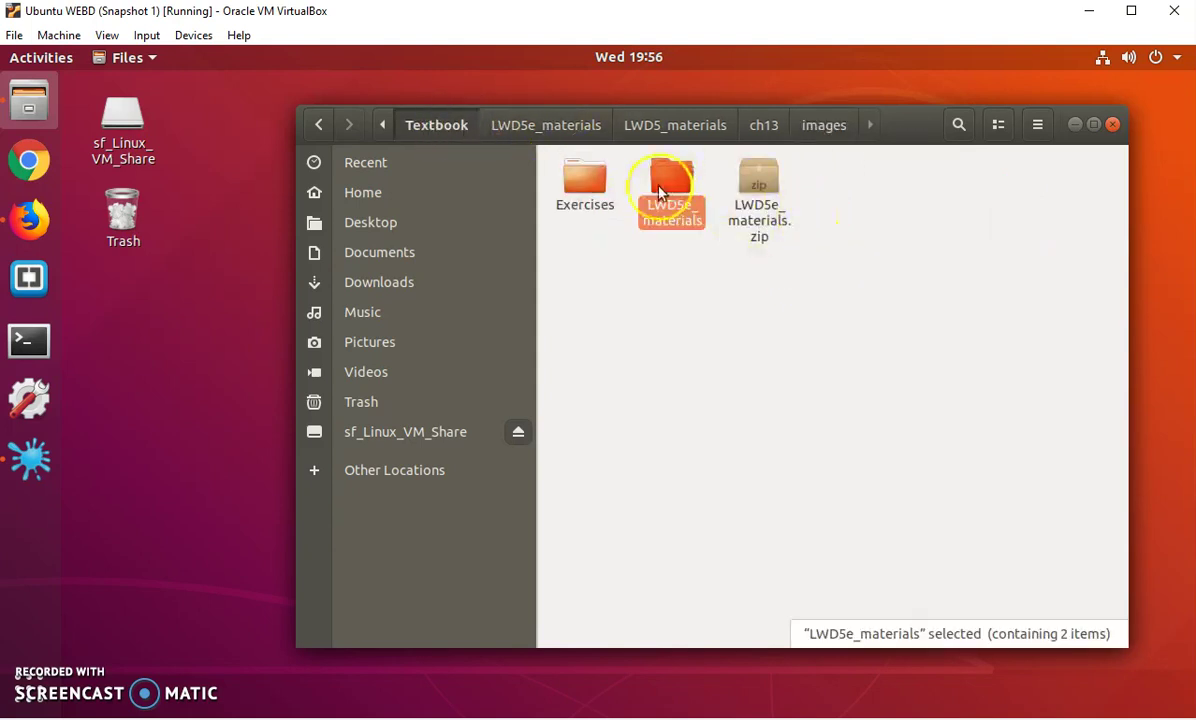
pyautogui.doubleClick(584, 180)
pyautogui.rightClick(833, 246)
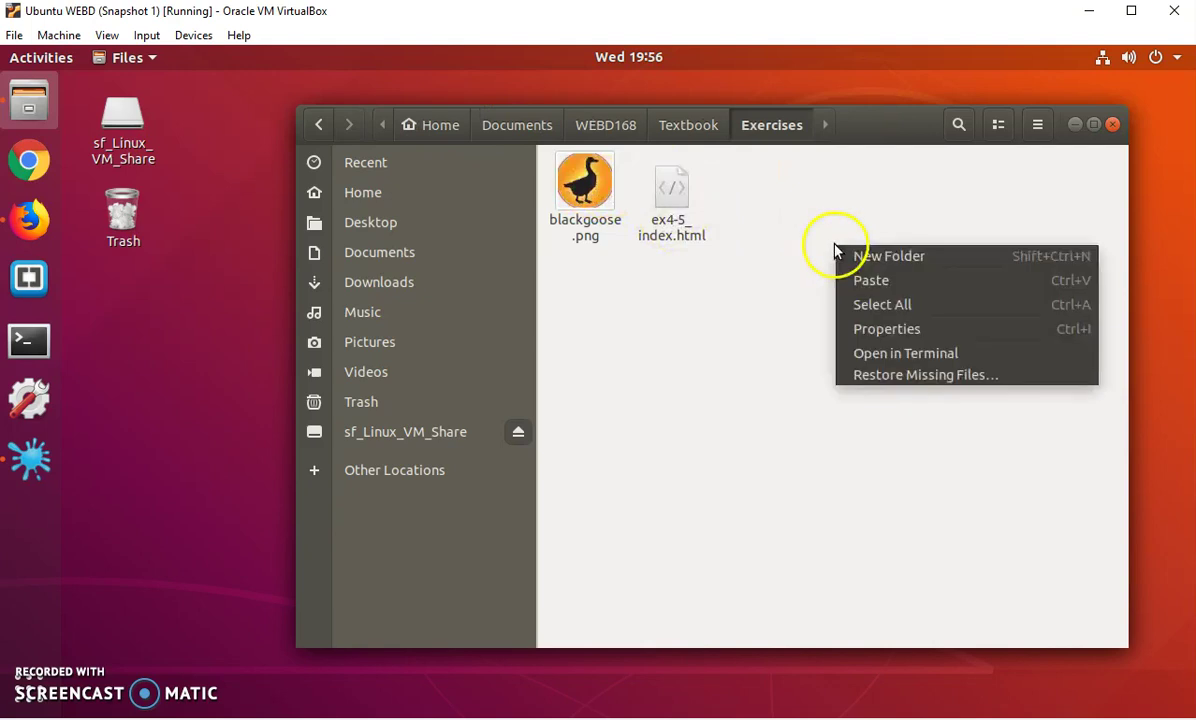
pyautogui.click(900, 285)
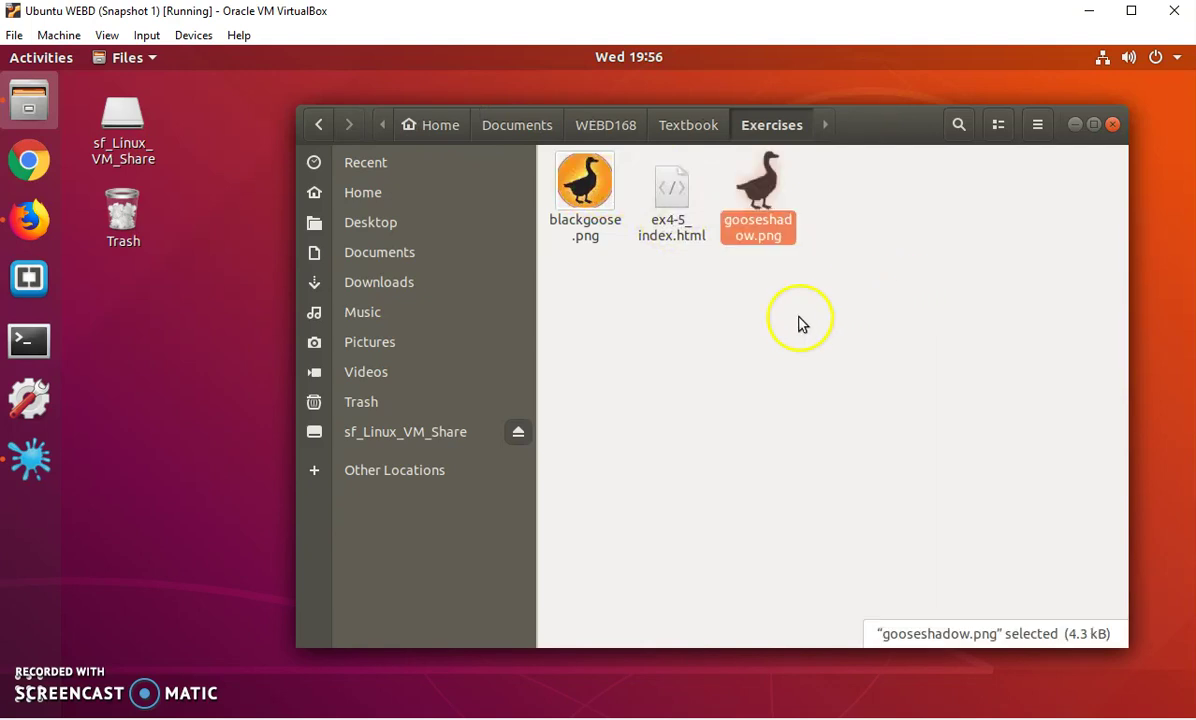
pyautogui.click(697, 447)
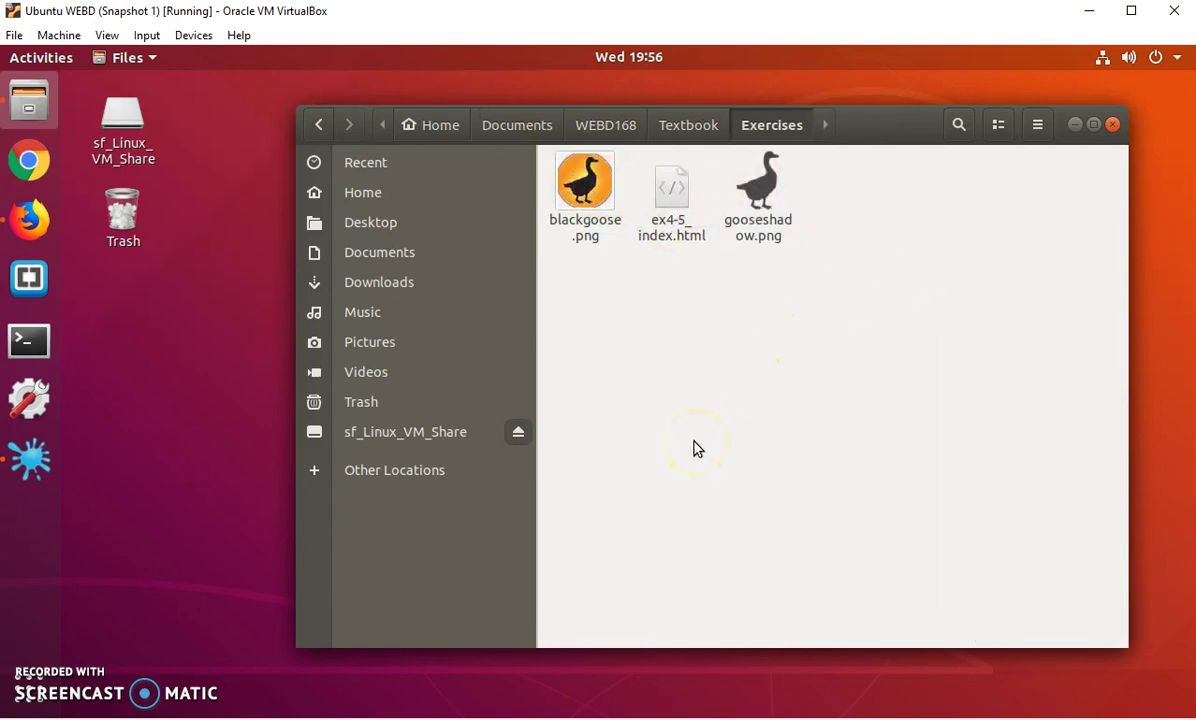